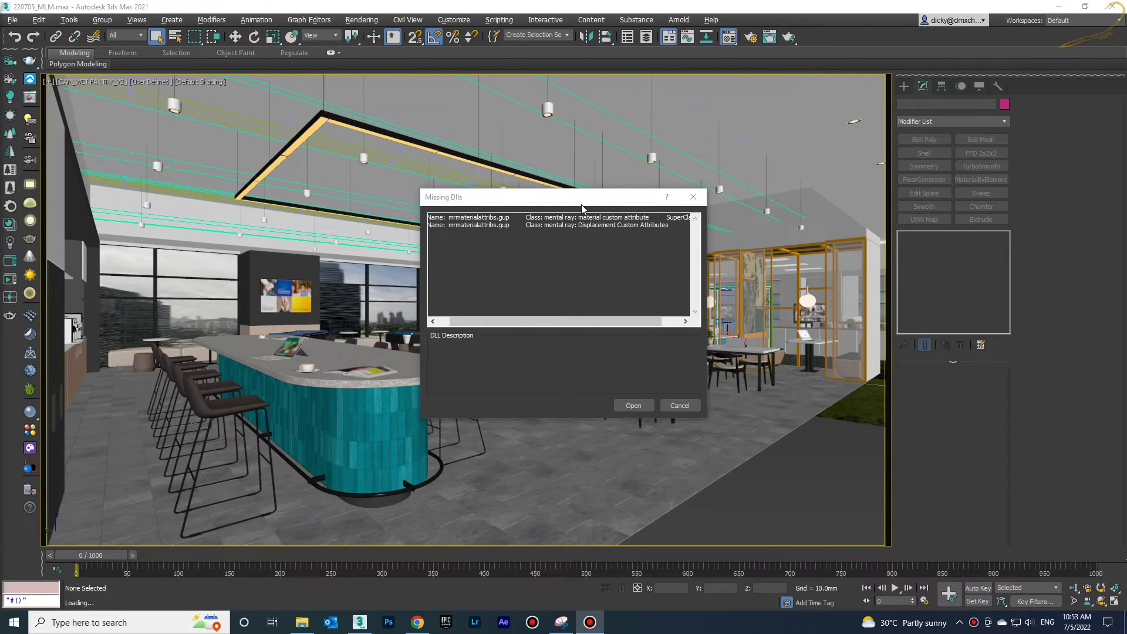
# - Continue loading 220705_MLM.max despite the missing mental ray DLLs
pyautogui.moveTo(583, 194); pyautogui.dragTo(536, 216)
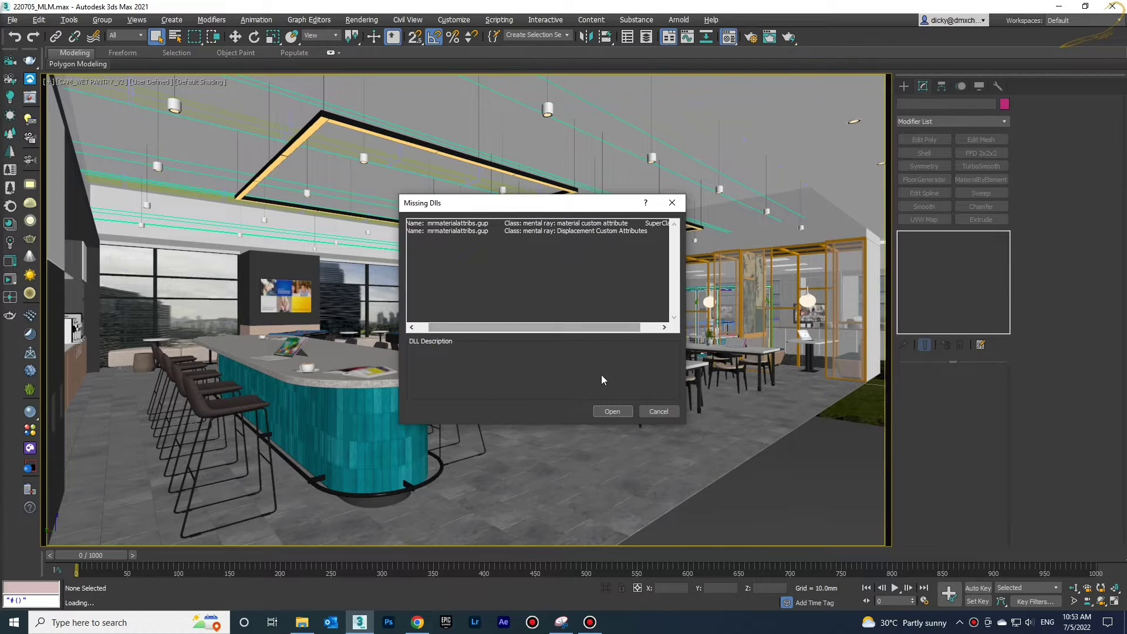
pyautogui.click(612, 412)
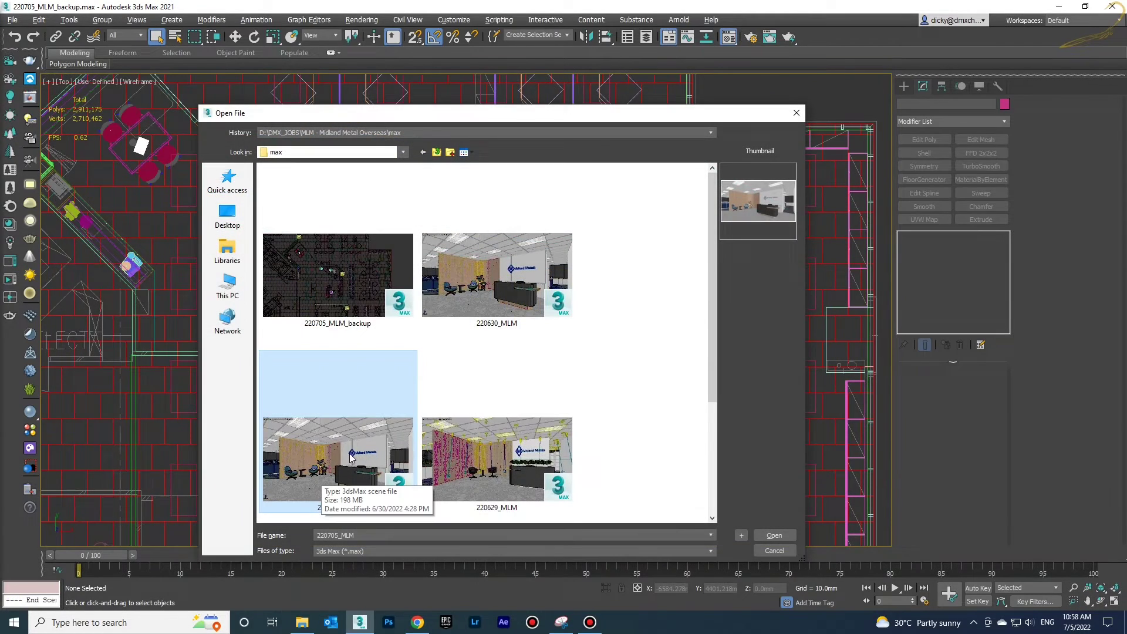
# - Open the 220705_MLM scene, proceeding past its missing DLLs, missing external files and obsolete format, and view it through camera CAM_REC_V001
pyautogui.doubleClick(351, 443)
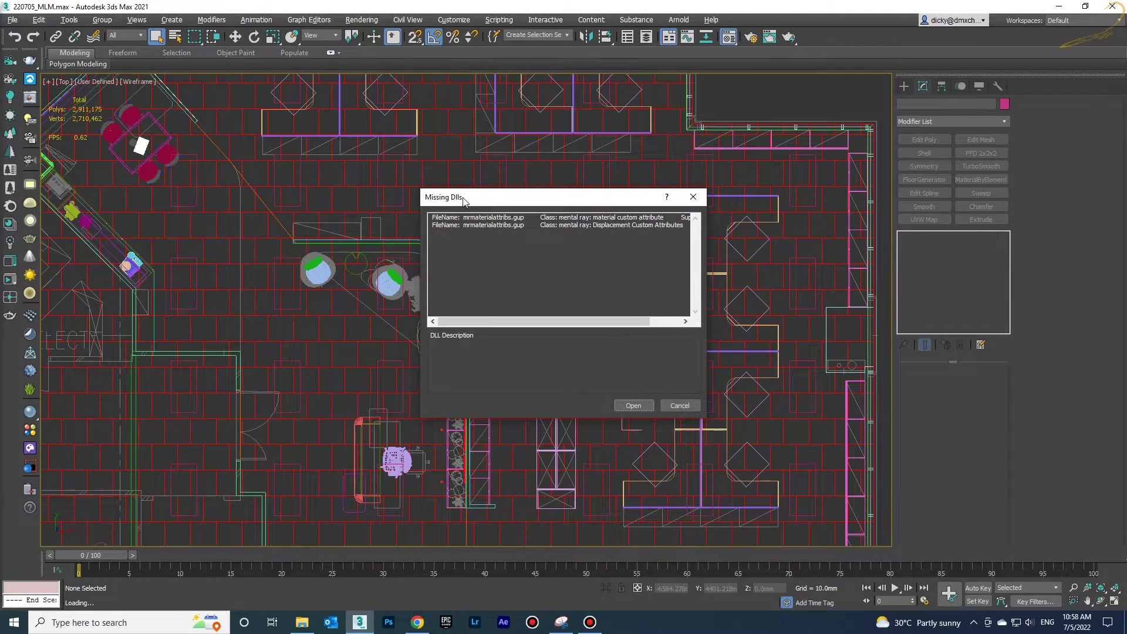
pyautogui.moveTo(467, 198)
pyautogui.mouseDown()
pyautogui.moveTo(418, 193)
pyautogui.moveTo(464, 199)
pyautogui.mouseUp()
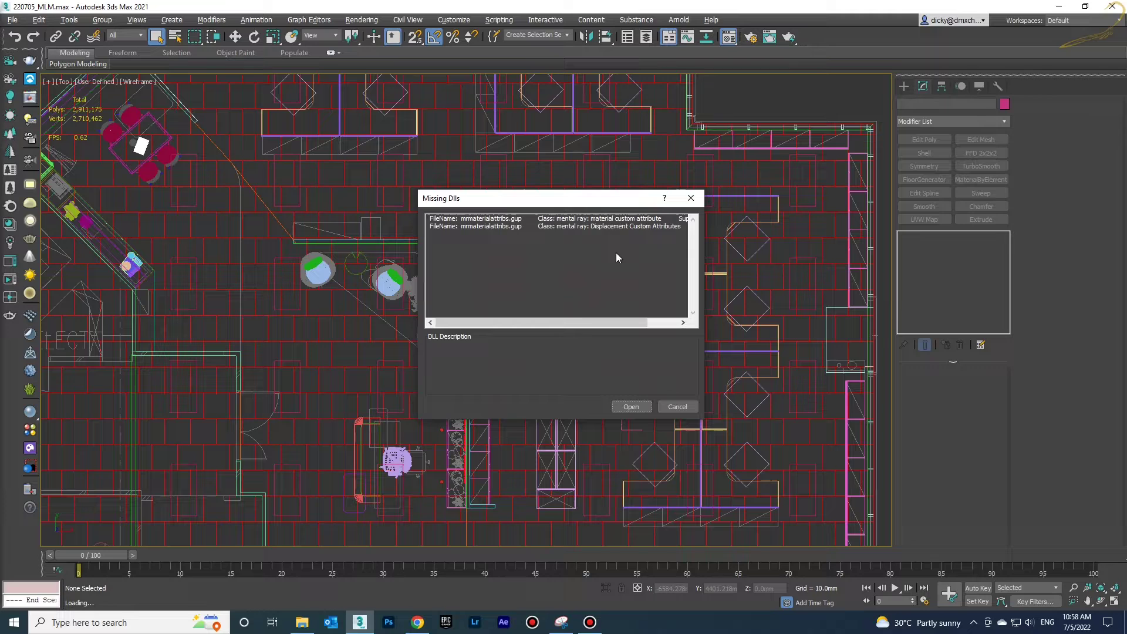
pyautogui.moveTo(609, 199); pyautogui.dragTo(519, 218)
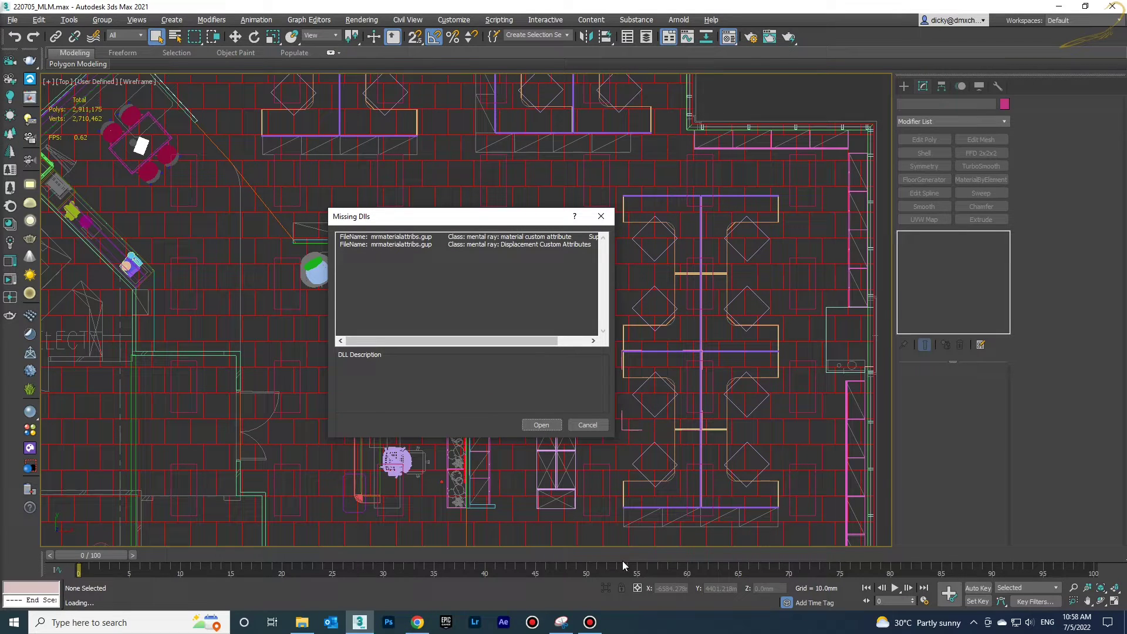
pyautogui.click(592, 624)
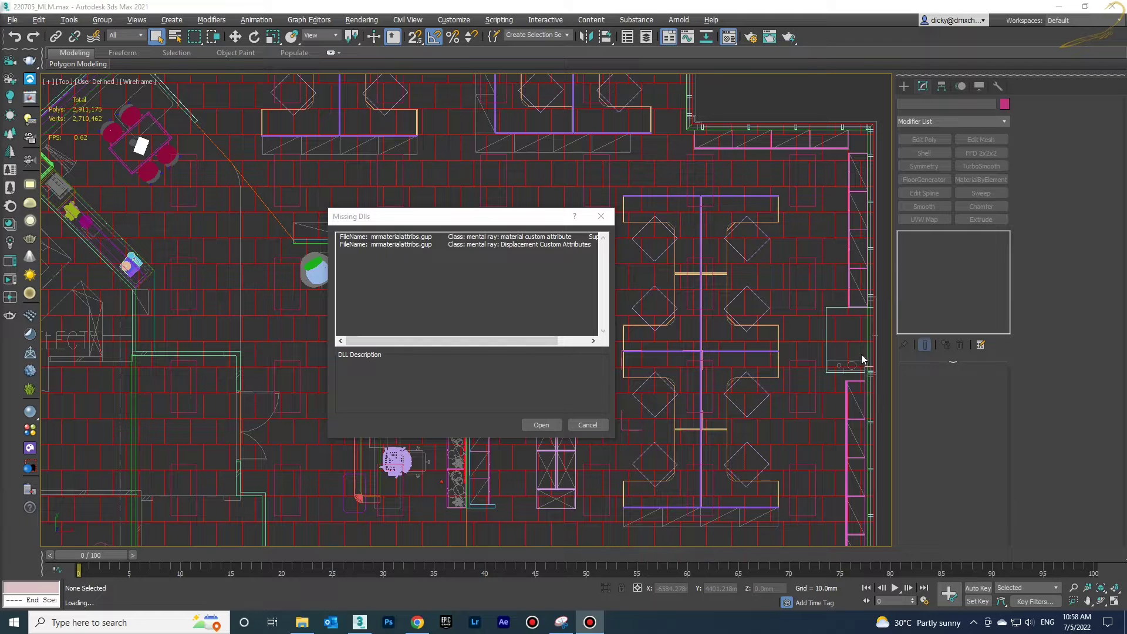
pyautogui.click(491, 213)
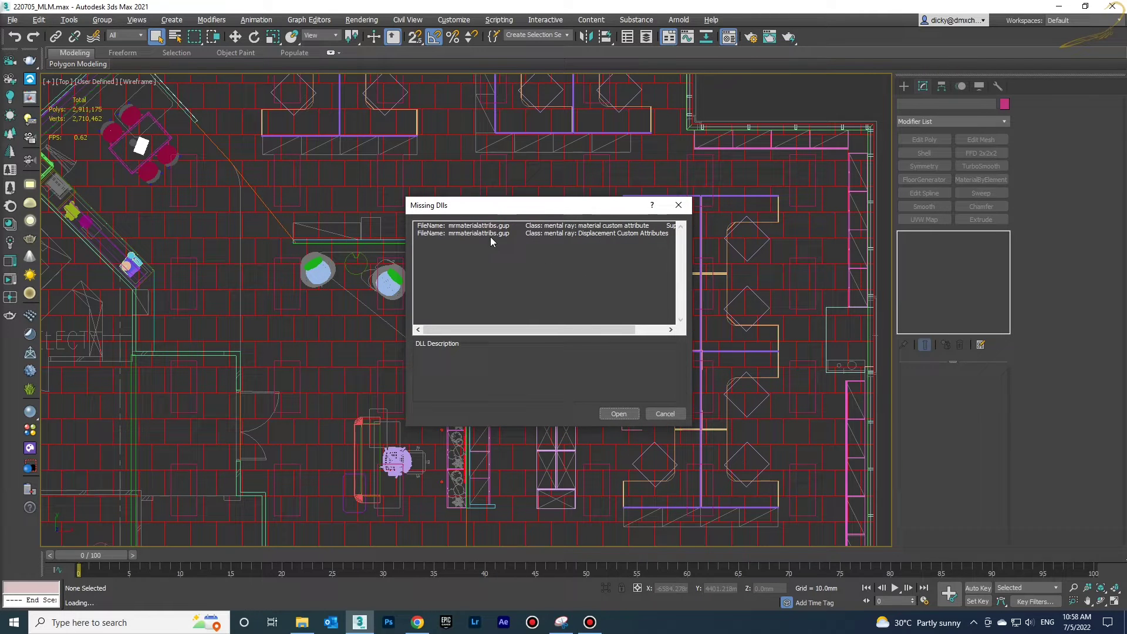
pyautogui.click(616, 415)
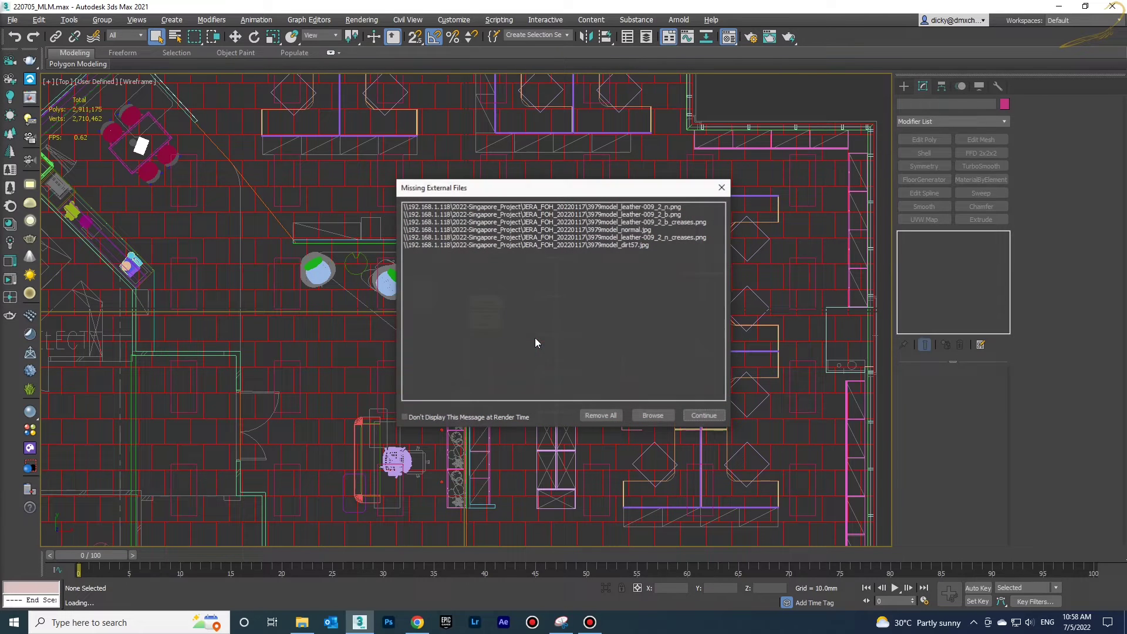
pyautogui.click(701, 416)
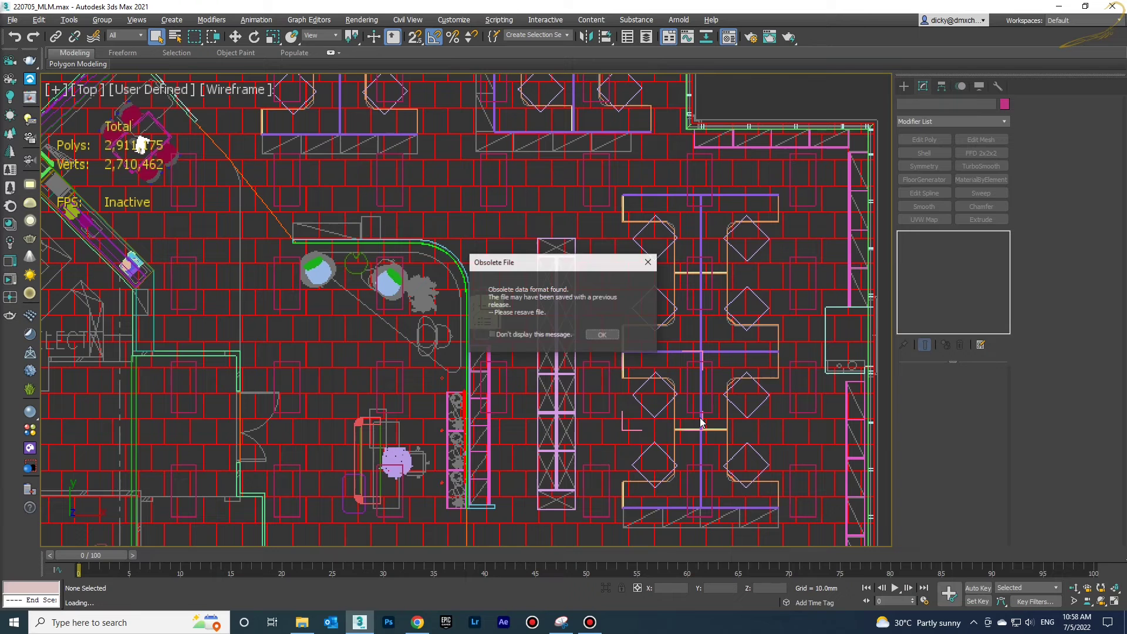
pyautogui.click(602, 336)
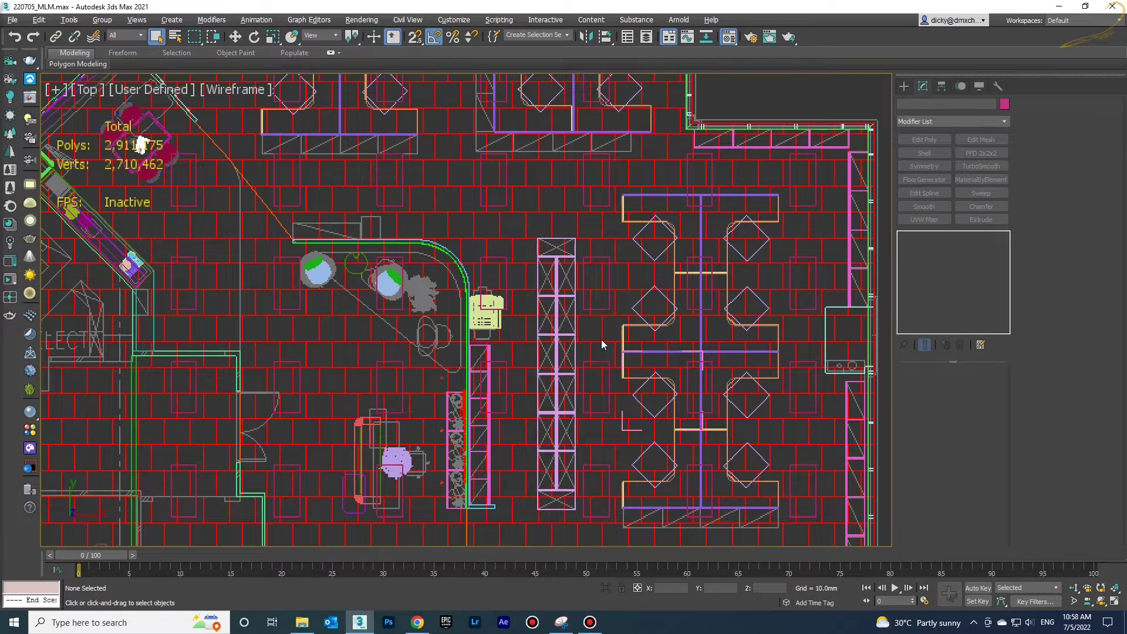
pyautogui.press('c')
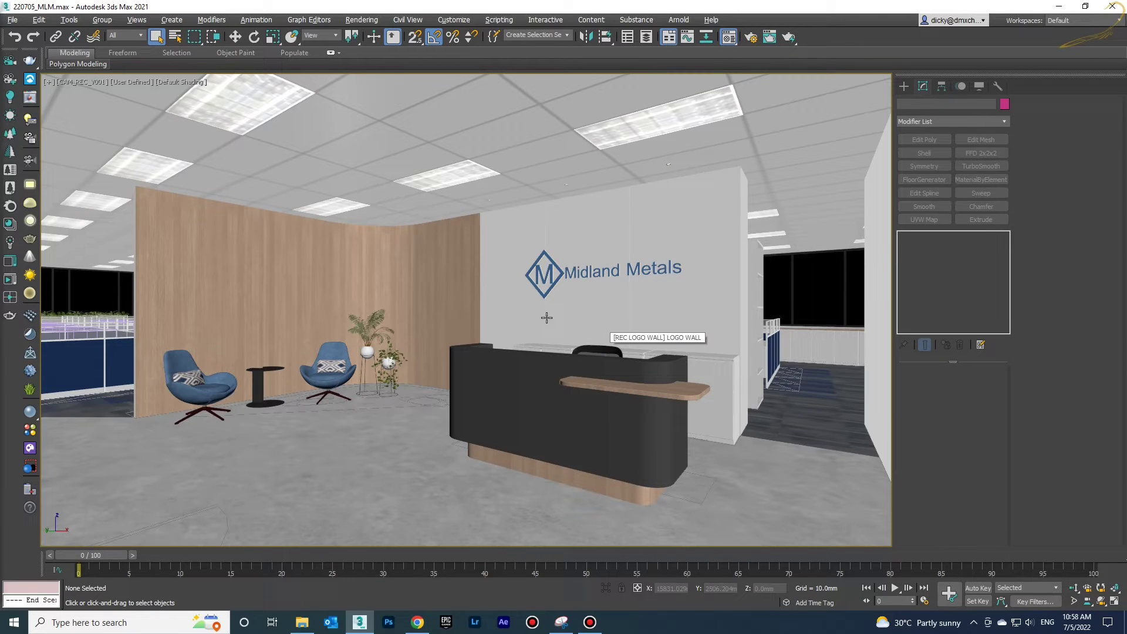
# - Run the removeMissingPlugins01 script on the scene and dismiss its report
pyautogui.click(499, 20)
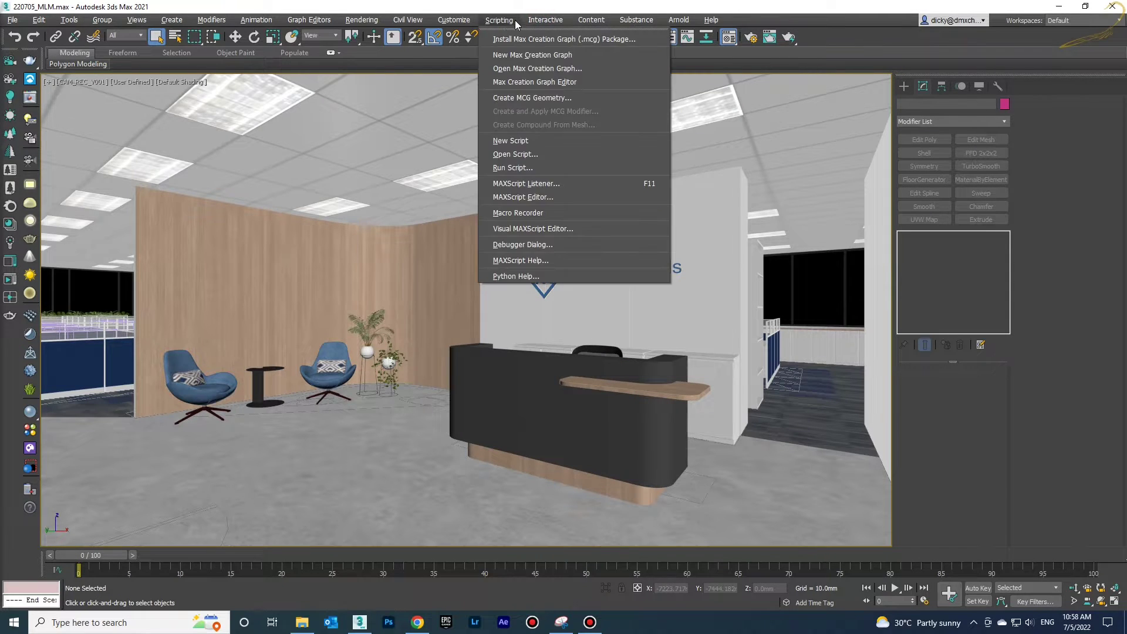
pyautogui.click(506, 155)
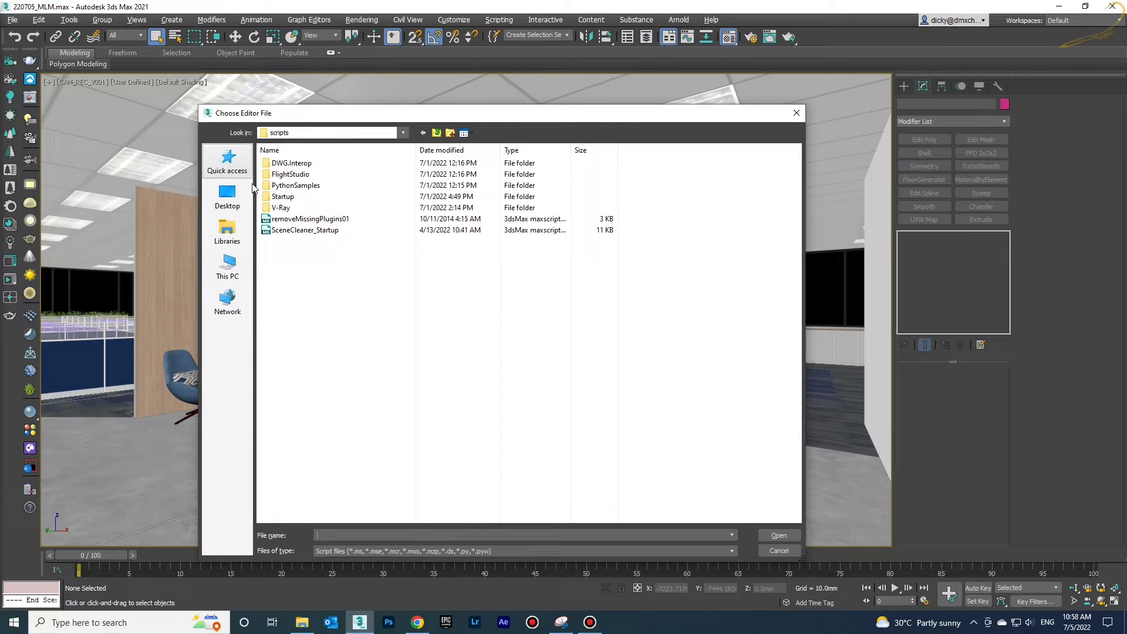
pyautogui.doubleClick(297, 219)
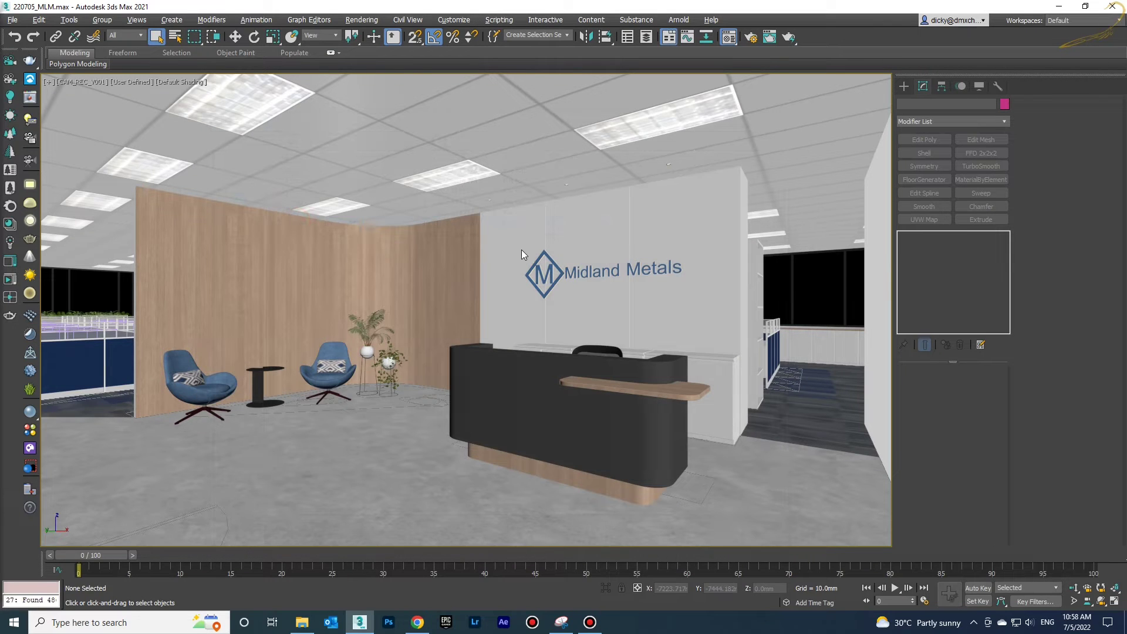
pyautogui.moveTo(622, 203); pyautogui.dragTo(558, 91)
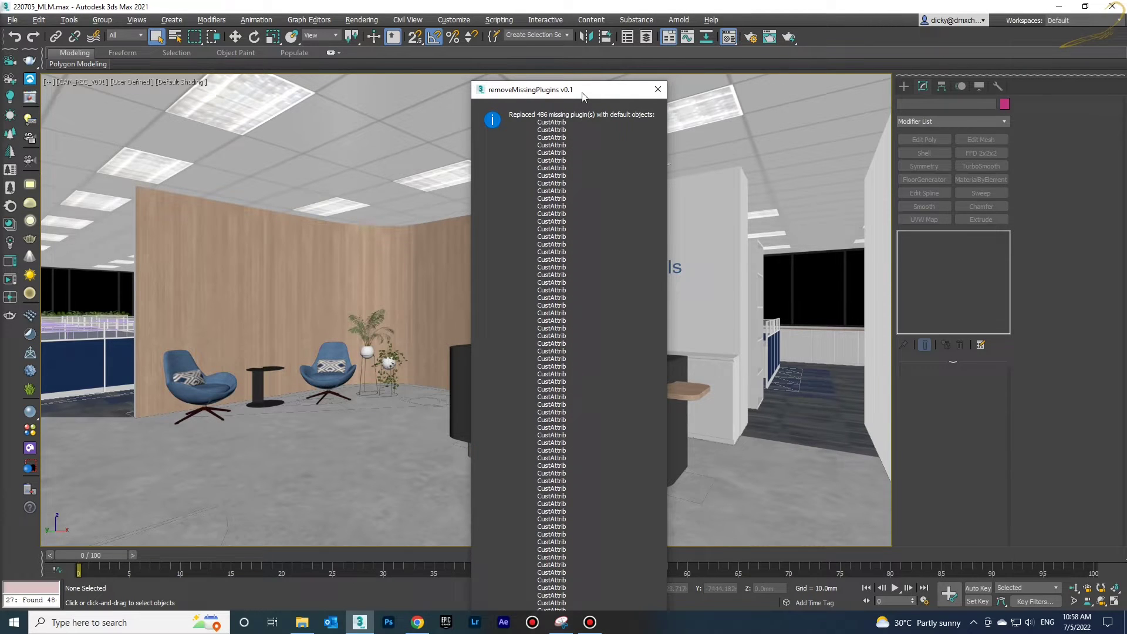
pyautogui.moveTo(583, 96); pyautogui.dragTo(565, 65)
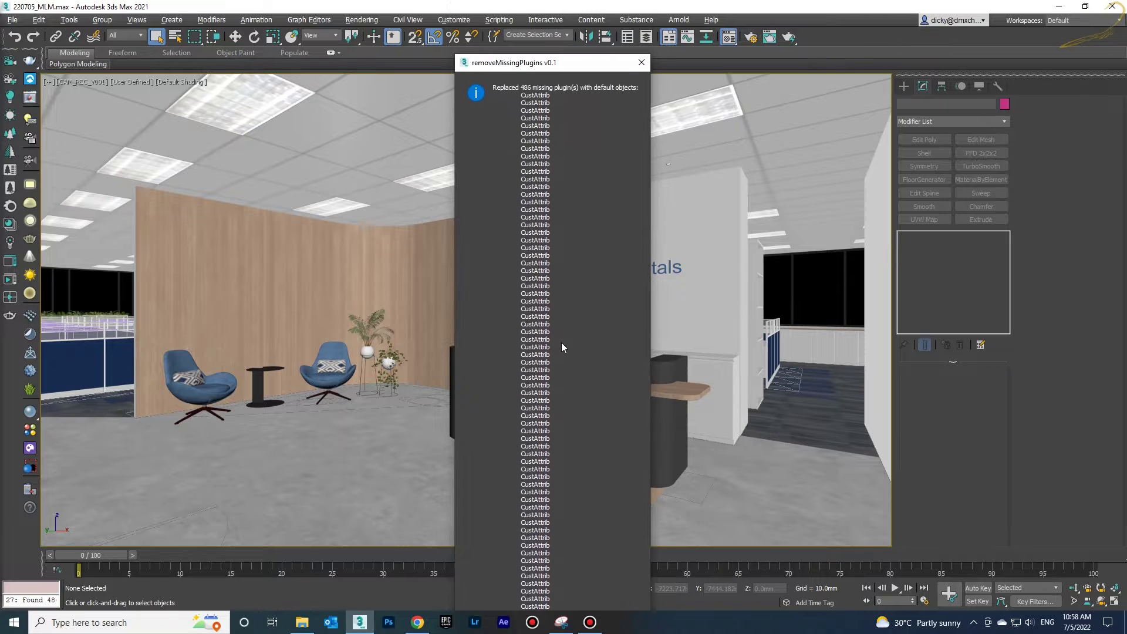
pyautogui.click(641, 63)
# - Run the removeMissingPlugins01 script a second time to check for remaining missing plugins
pyautogui.rightClick(588, 184)
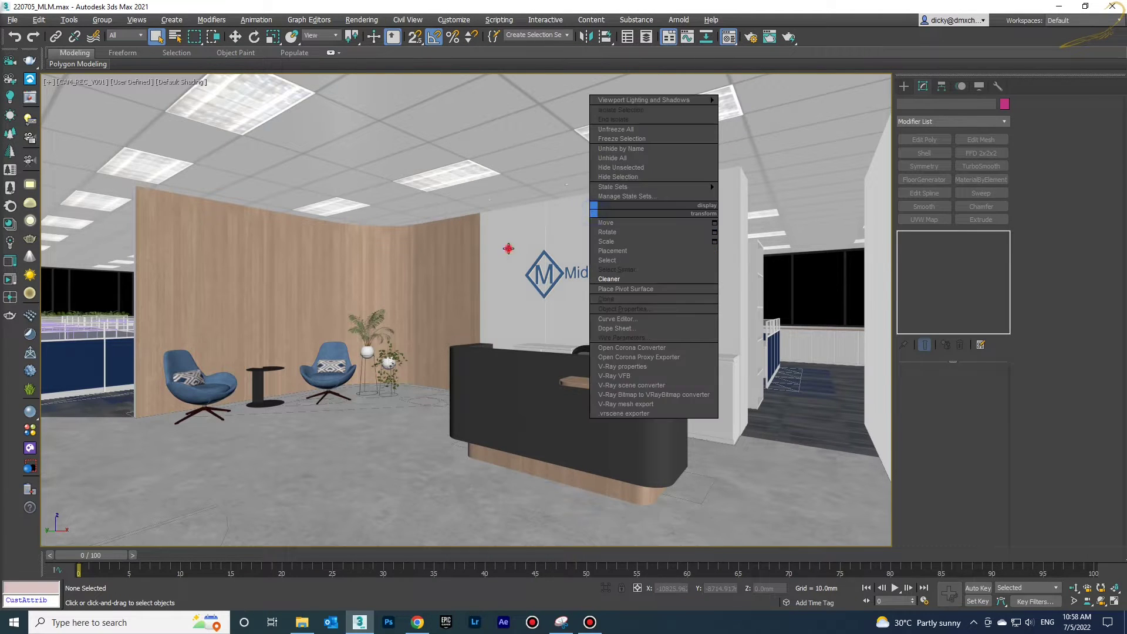
pyautogui.click(462, 23)
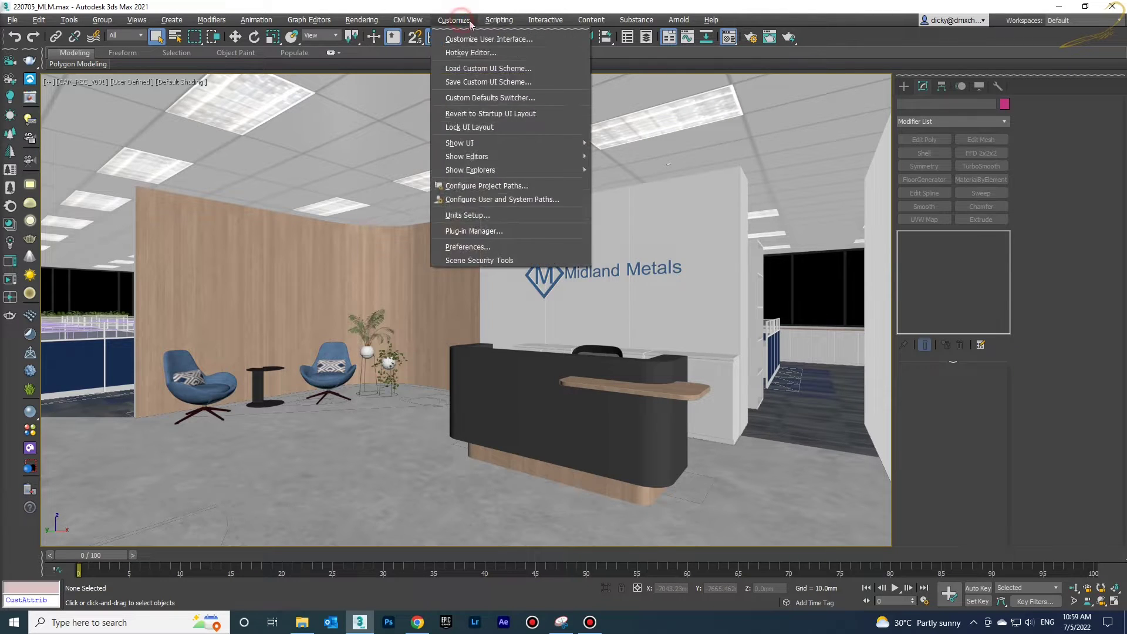
pyautogui.click(509, 169)
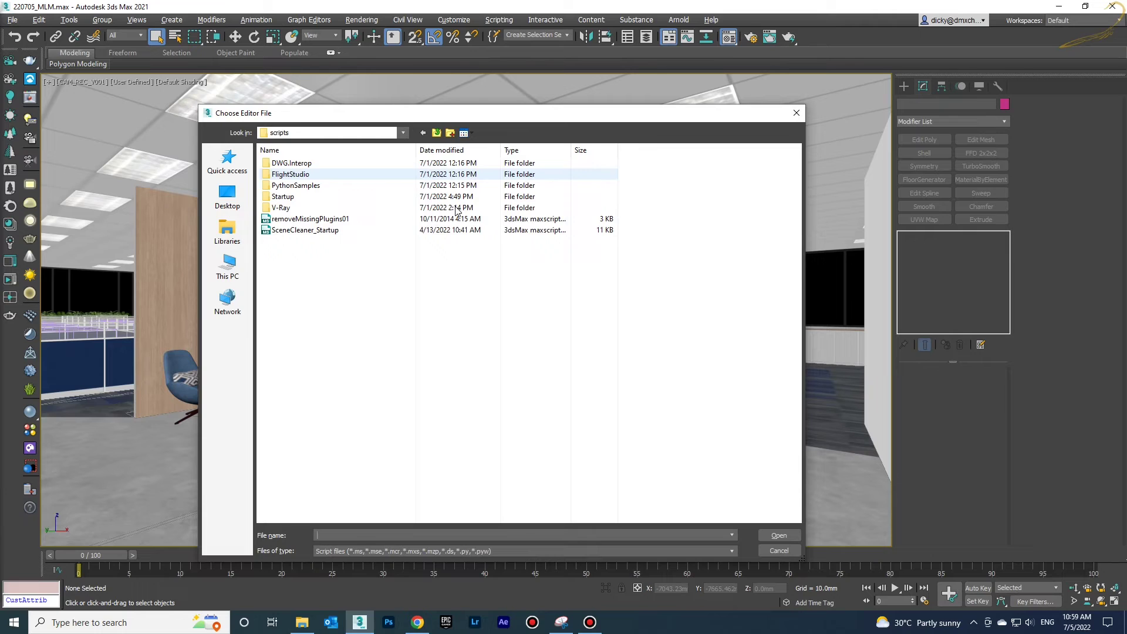
pyautogui.click(305, 219)
pyautogui.doubleClick(305, 219)
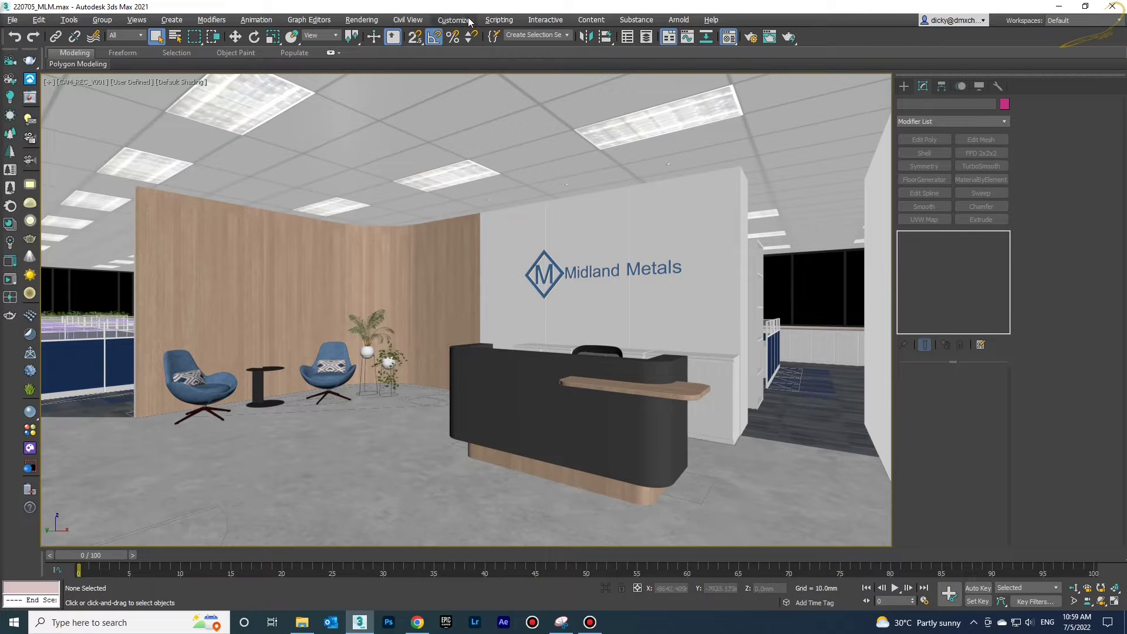
# - Save the cleaned scene over the existing 220705_MLM.max file
pyautogui.click(12, 19)
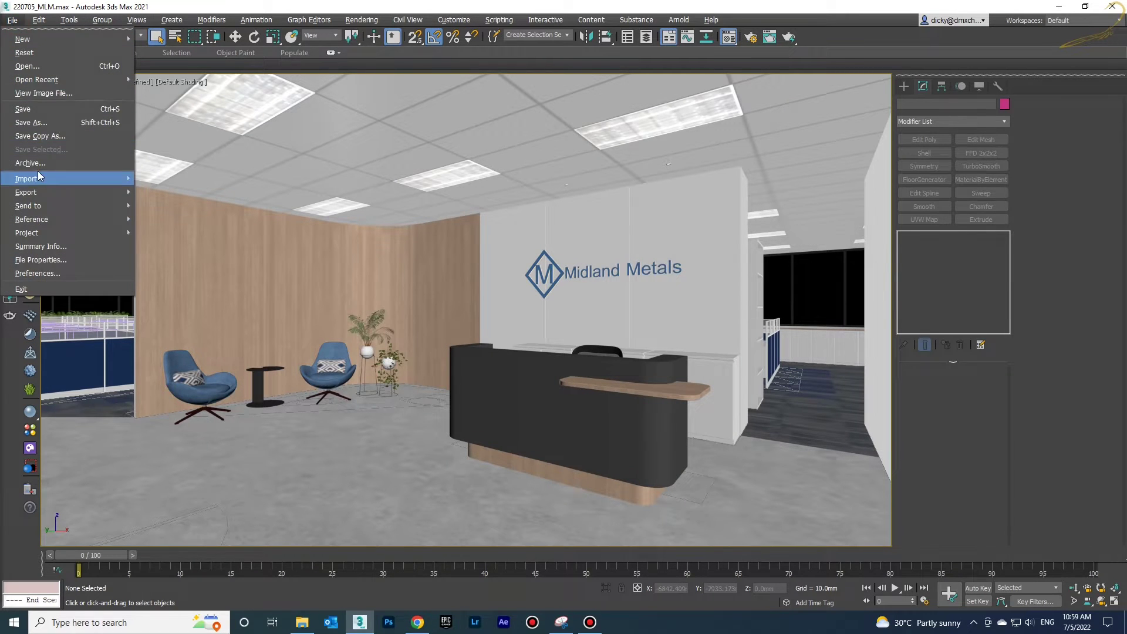
pyautogui.click(47, 110)
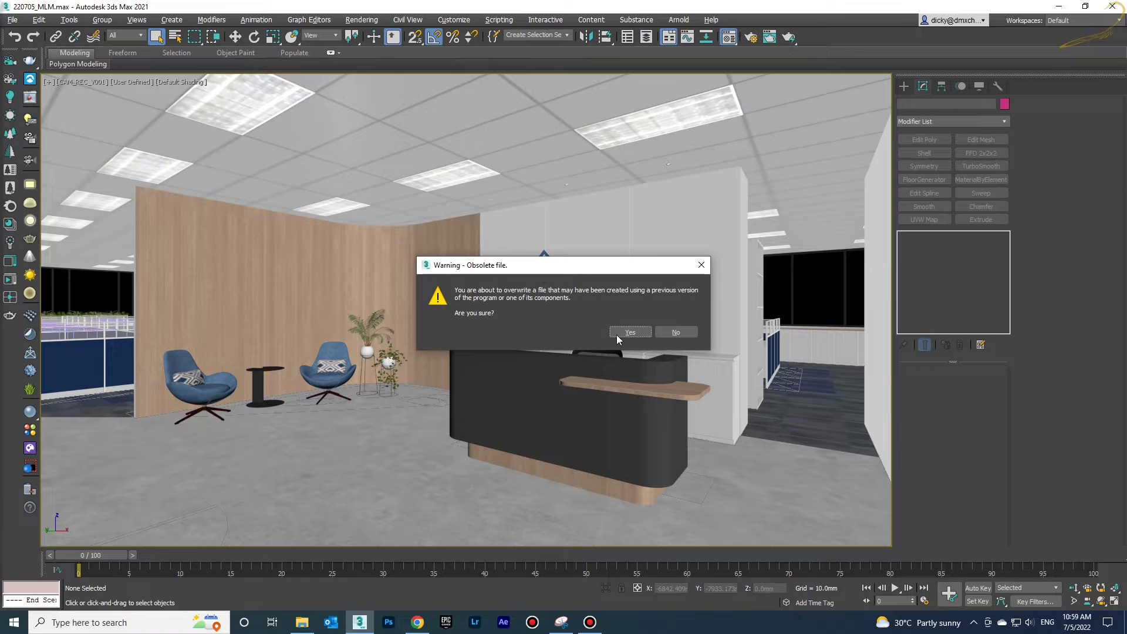
pyautogui.click(627, 333)
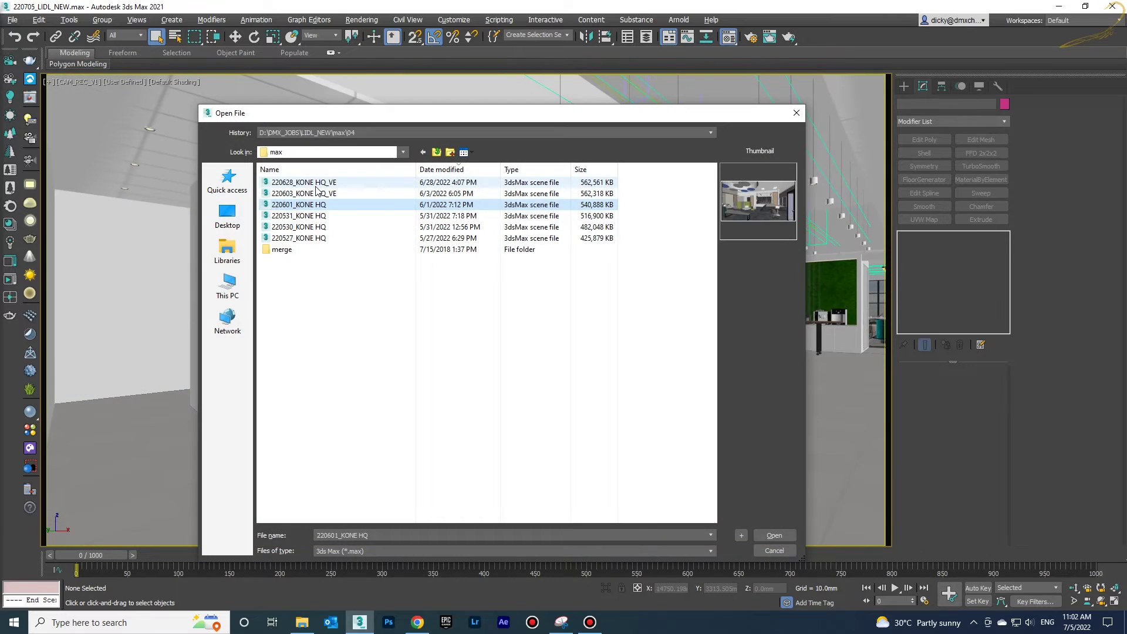
# - Open the 220628_KONE HQ_VE scene, proceeding past its missing DLLs, missing external files and obsolete format
pyautogui.click(307, 184)
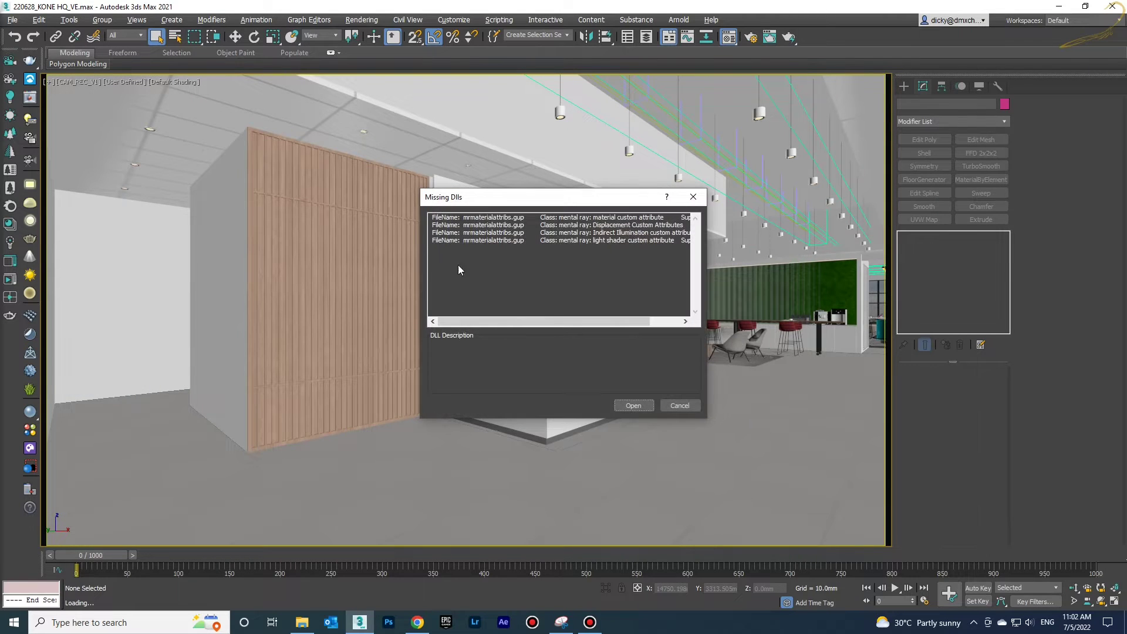
pyautogui.moveTo(497, 199); pyautogui.dragTo(466, 201)
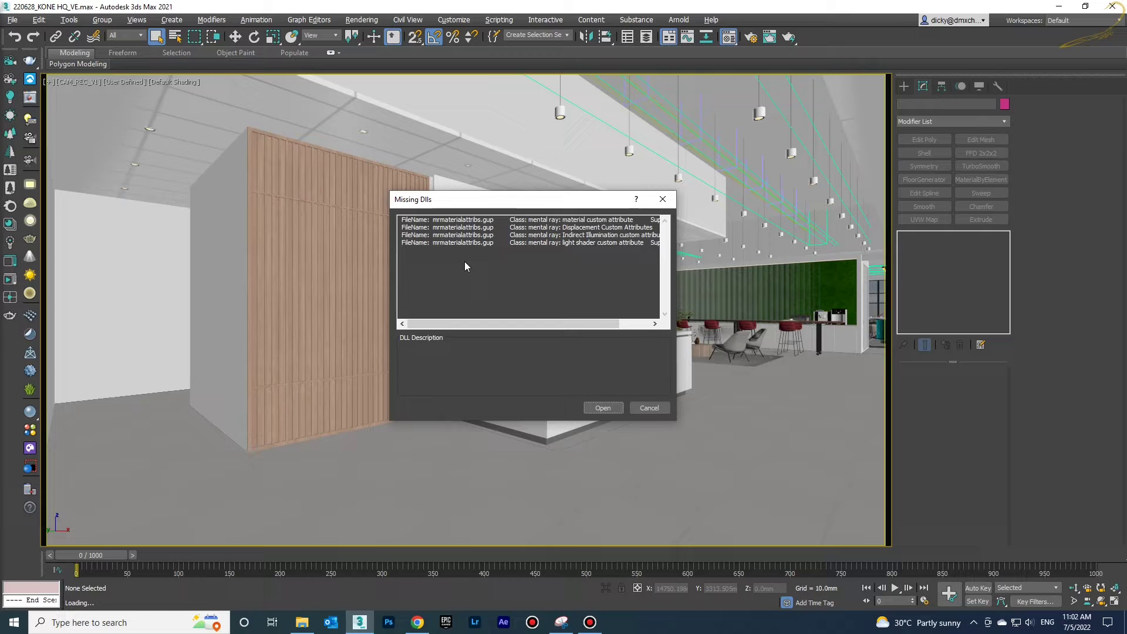
pyautogui.click(601, 409)
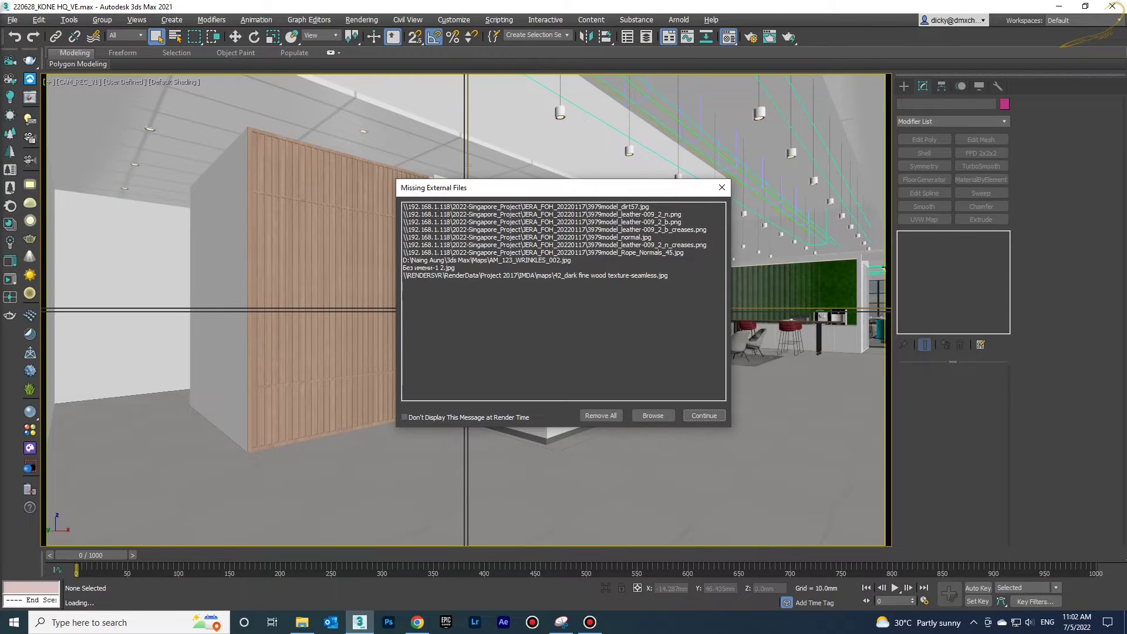
pyautogui.click(705, 415)
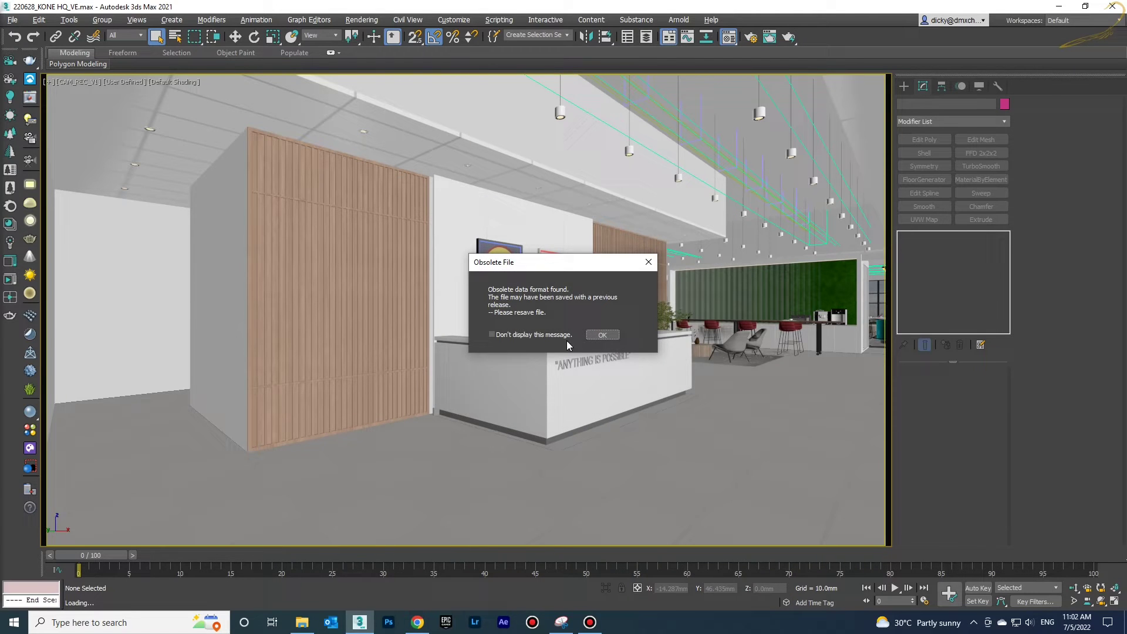
pyautogui.click(601, 336)
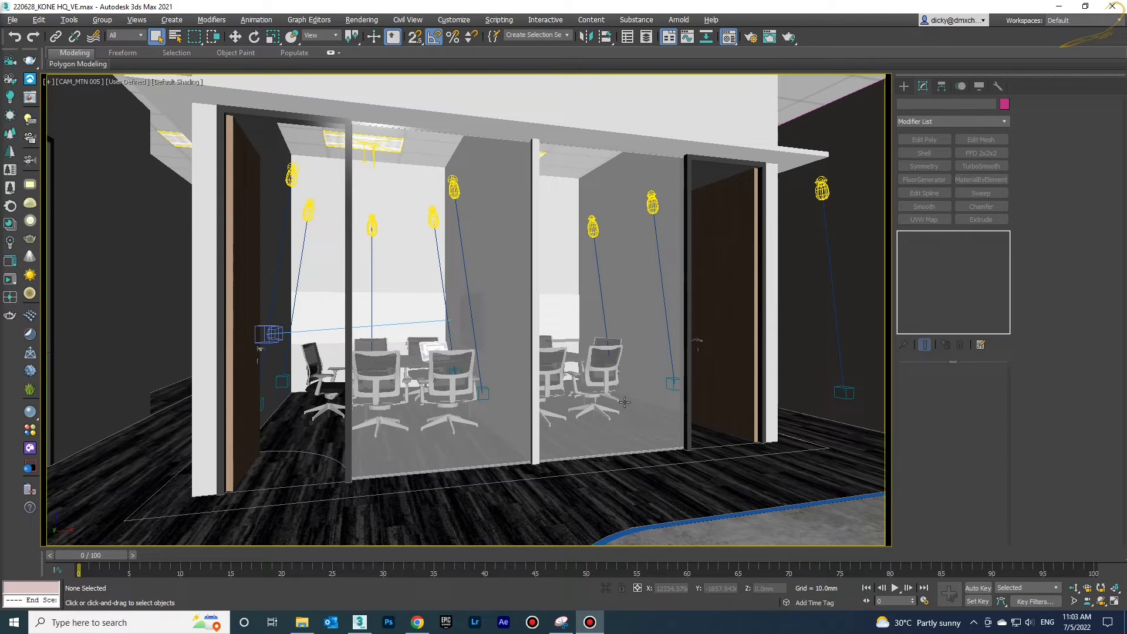
# - Switch the viewport to the CAM_REC_V001 camera
pyautogui.rightClick(543, 286)
pyautogui.press('Escape')
pyautogui.press('c')
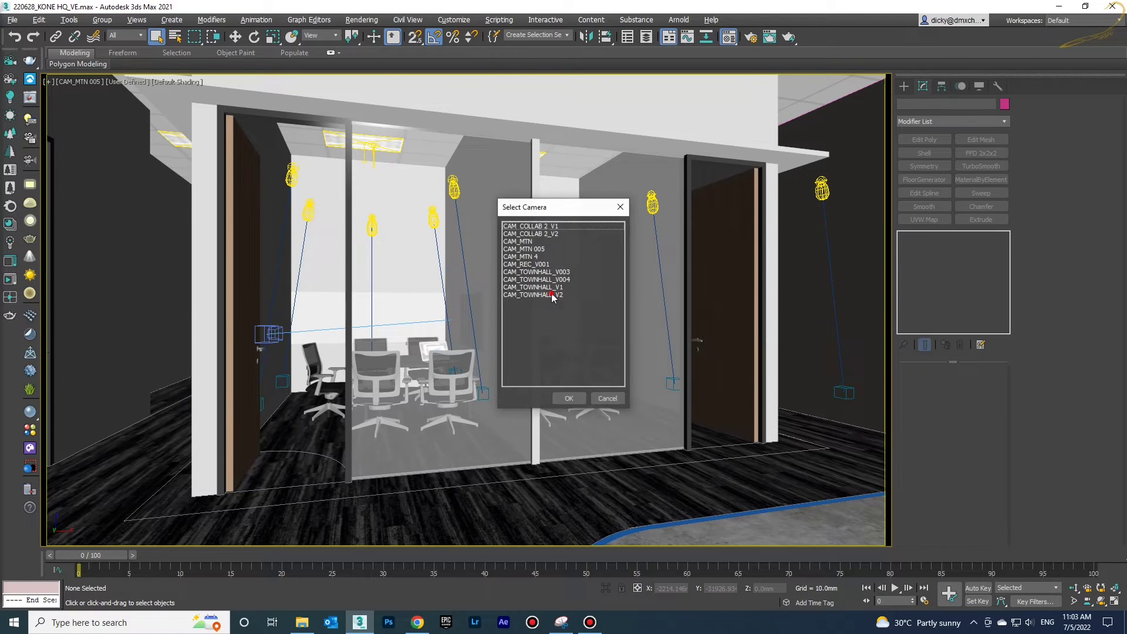
pyautogui.click(553, 295)
pyautogui.doubleClick(550, 265)
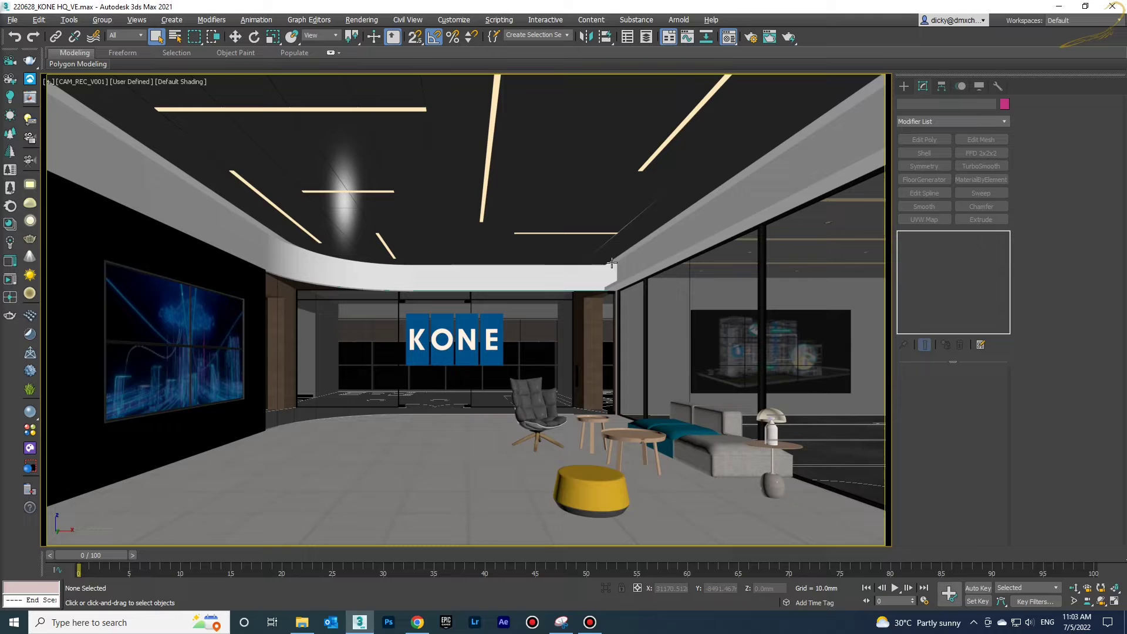
pyautogui.press('c')
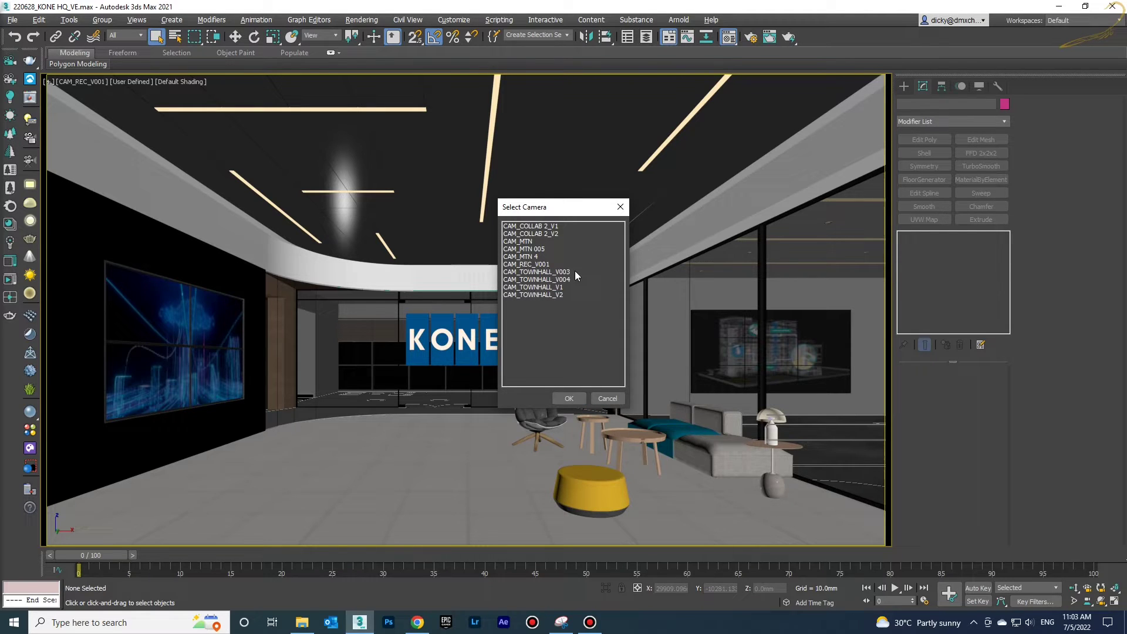
pyautogui.click(621, 208)
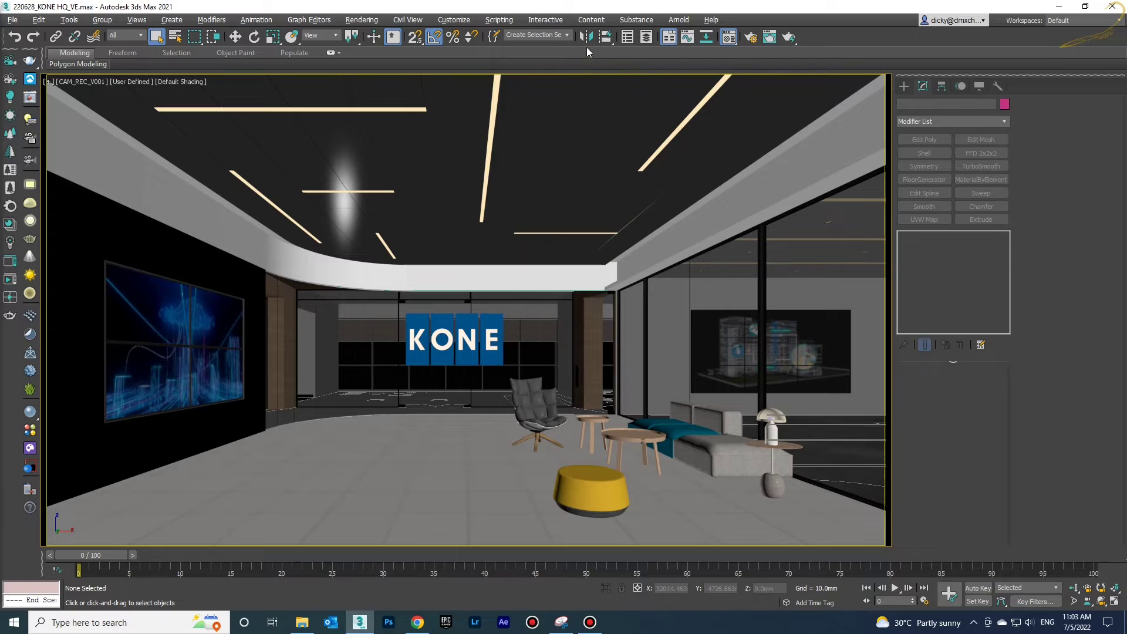
# - Run the removeMissingPlugins01 script on the KONE HQ scene to replace its missing plugins with default objects
pyautogui.click(497, 21)
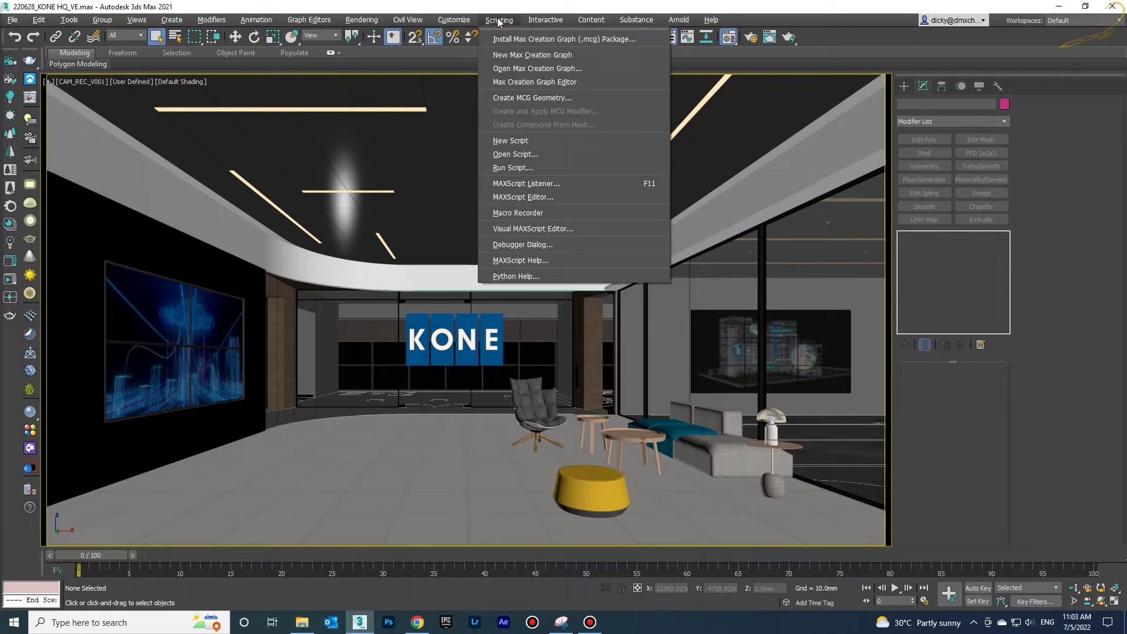
pyautogui.click(512, 167)
pyautogui.click(290, 219)
pyautogui.doubleClick(290, 220)
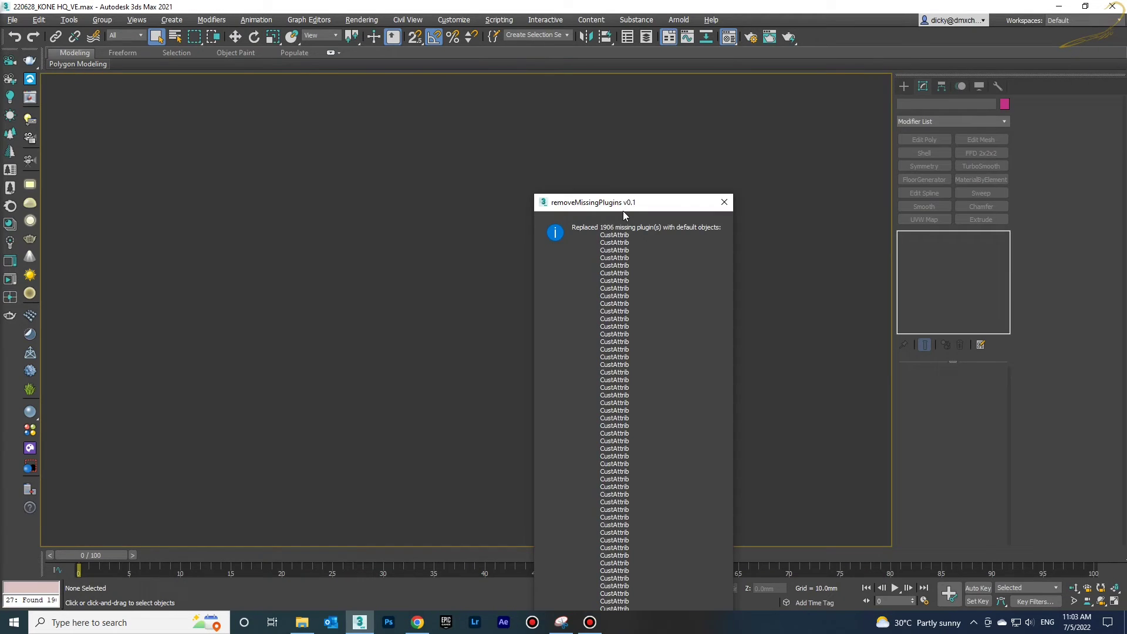
pyautogui.moveTo(628, 203); pyautogui.dragTo(560, 136)
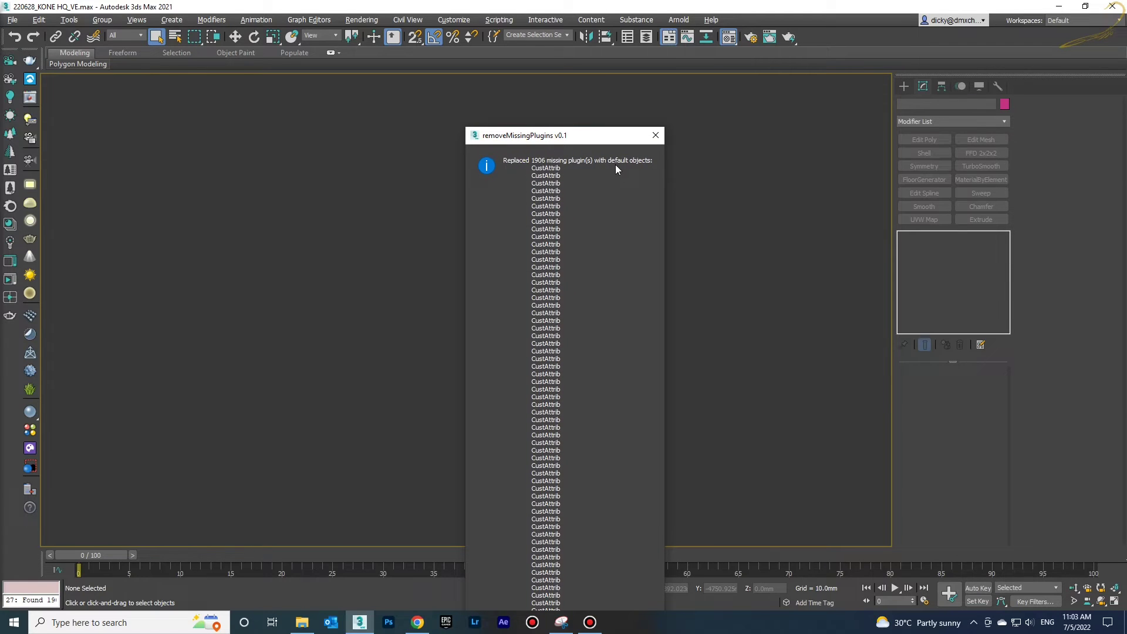
# - Dismiss the replaced-plugins report, and run the SceneCleaner_Startup script on the KONE HQ scene with a check of the Cleaner overview
pyautogui.moveTo(597, 135)
pyautogui.mouseDown()
pyautogui.moveTo(589, 4)
pyautogui.moveTo(608, 217)
pyautogui.moveTo(597, 403)
pyautogui.moveTo(589, 120)
pyautogui.mouseUp()
pyautogui.click(647, 116)
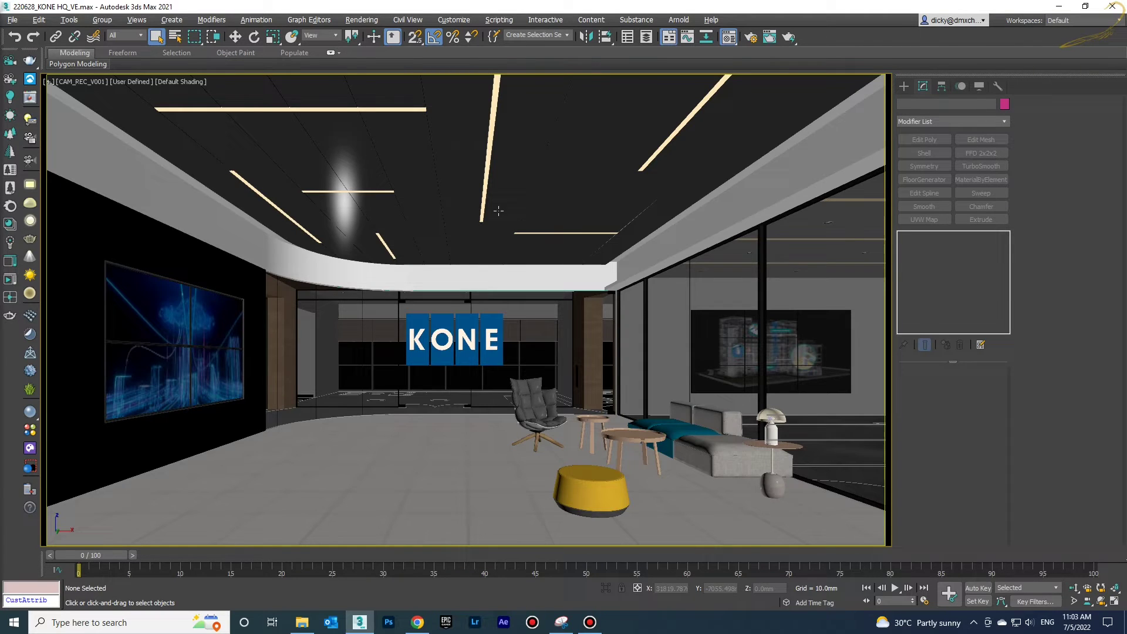
pyautogui.click(499, 20)
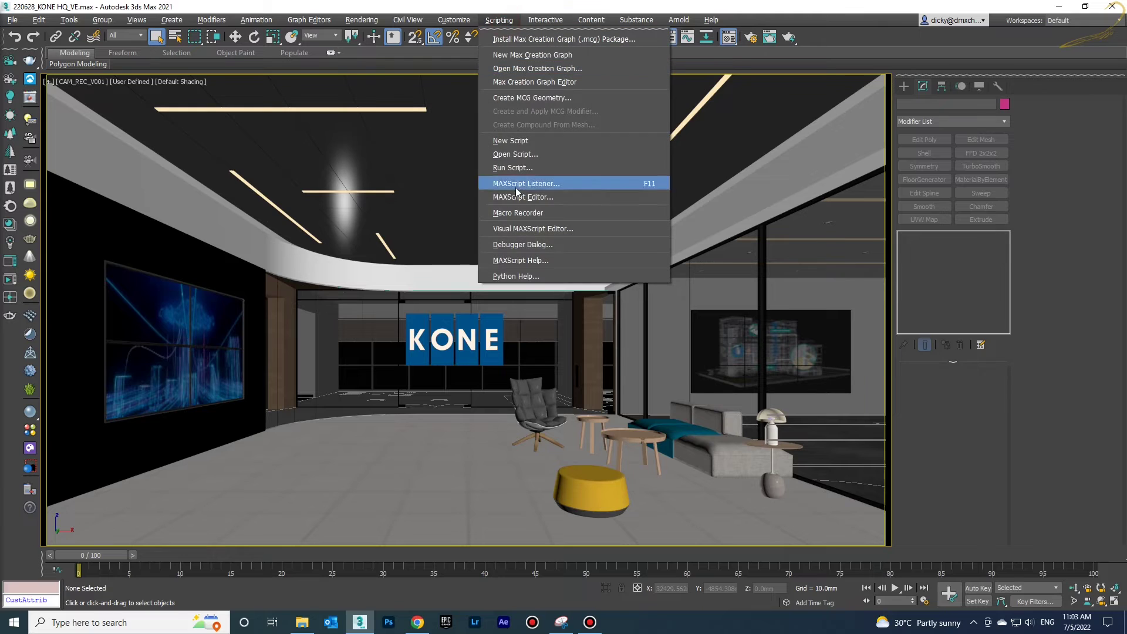
pyautogui.click(515, 169)
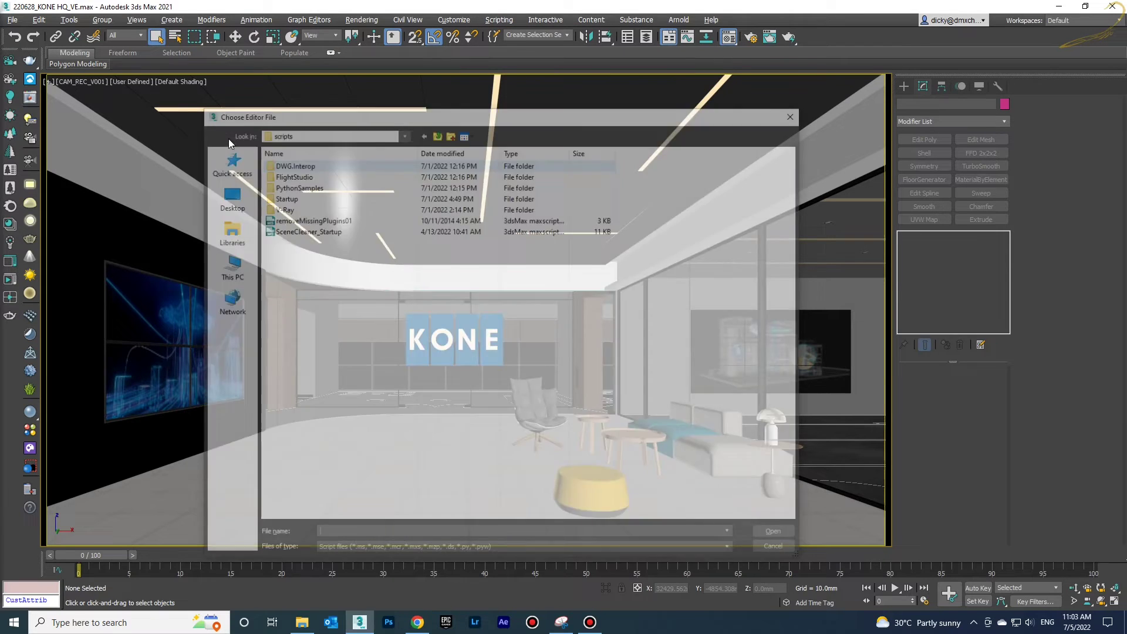
pyautogui.doubleClick(302, 231)
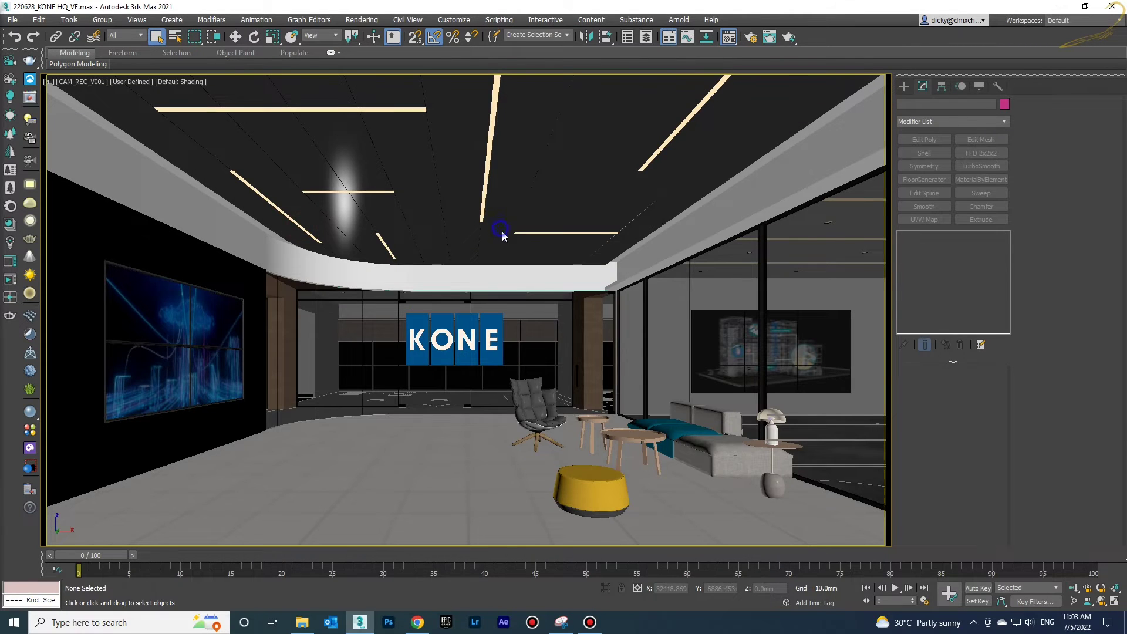
pyautogui.click(587, 294)
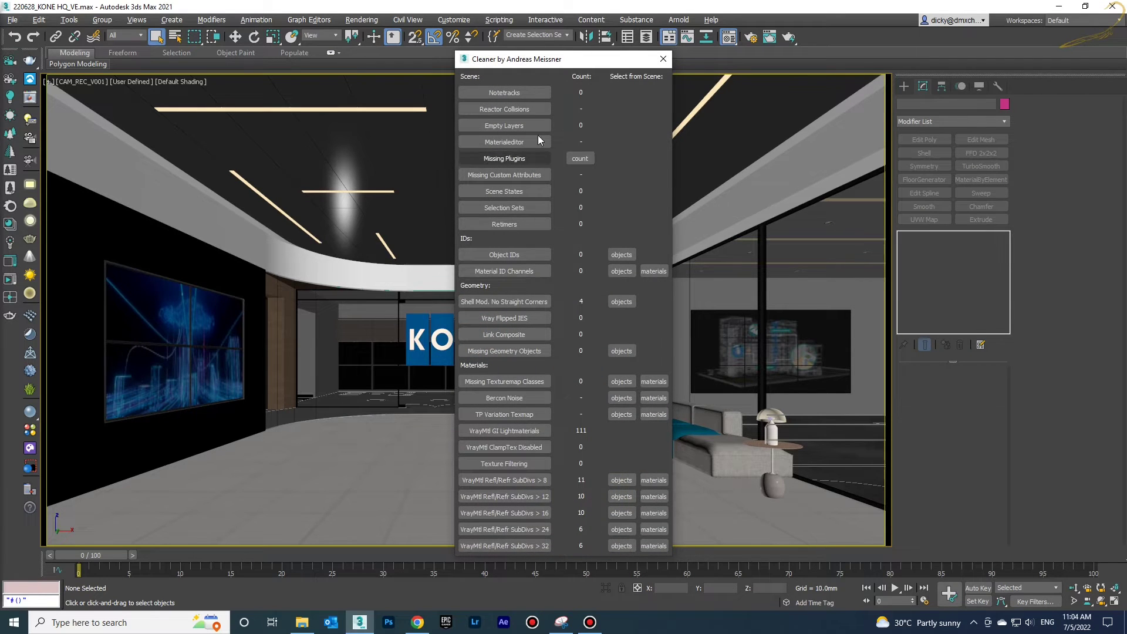
pyautogui.click(663, 59)
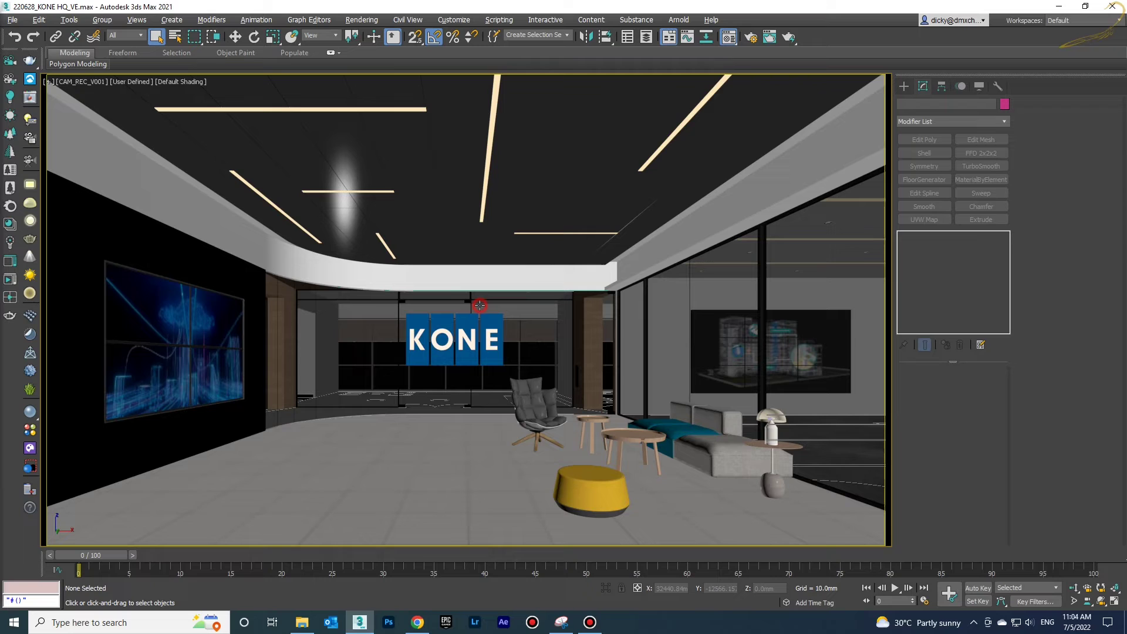
# - Save the cleaned scene as a new file named 220705_KONE HQ_VE
pyautogui.hotkey('ctrl', 'shift', 's')
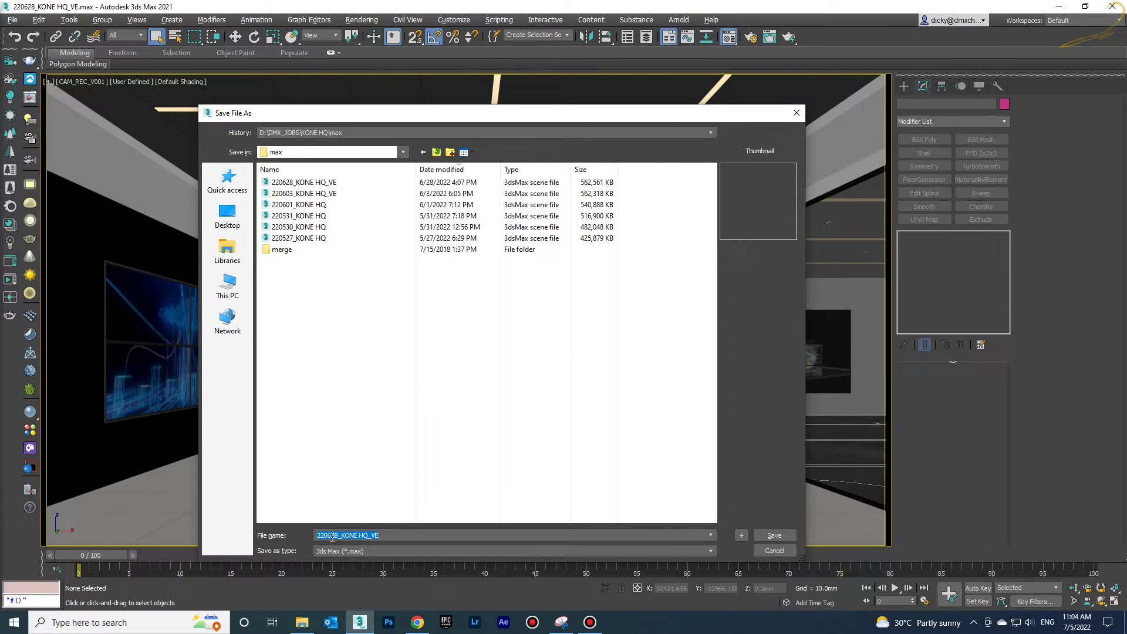
pyautogui.moveTo(339, 536); pyautogui.dragTo(328, 536)
pyautogui.write('7')
pyautogui.write('5')
pyautogui.press('Return')
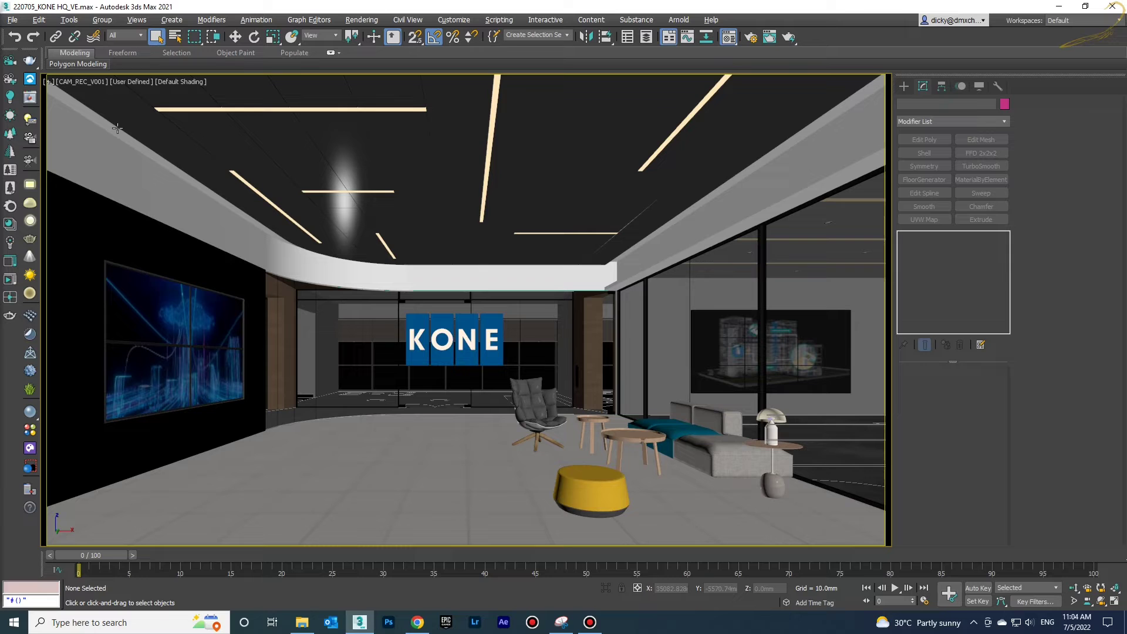
# - Open the 220419_KMS scene, proceeding past its missing DLLs and obsolete data format
pyautogui.click(12, 19)
pyautogui.click(286, 116)
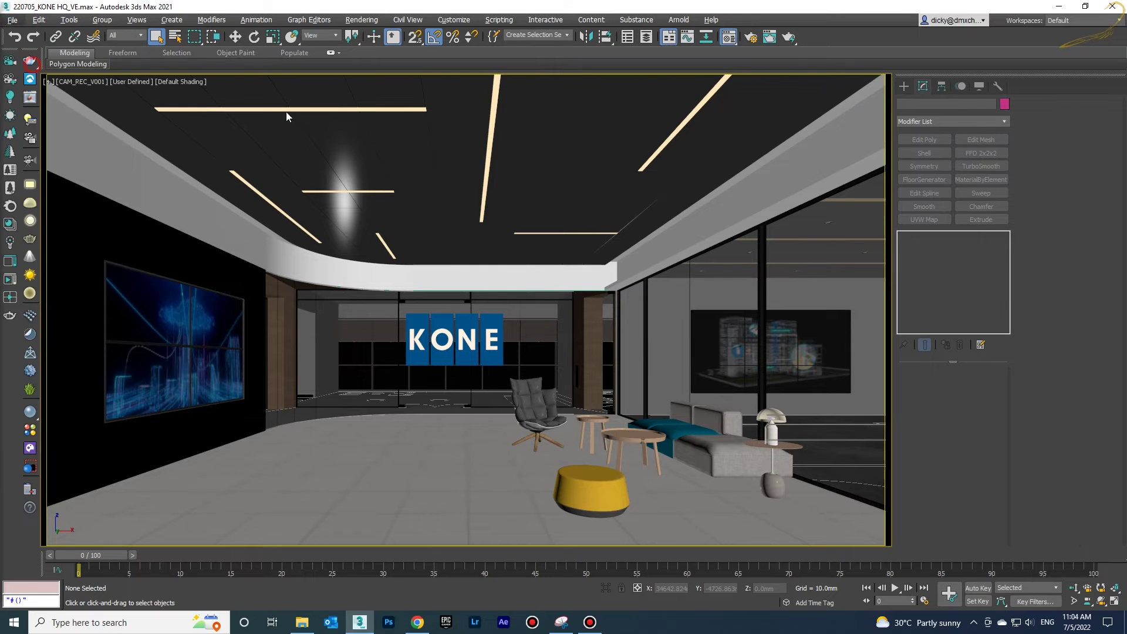
pyautogui.hotkey('ctrl', 'o')
pyautogui.click(525, 283)
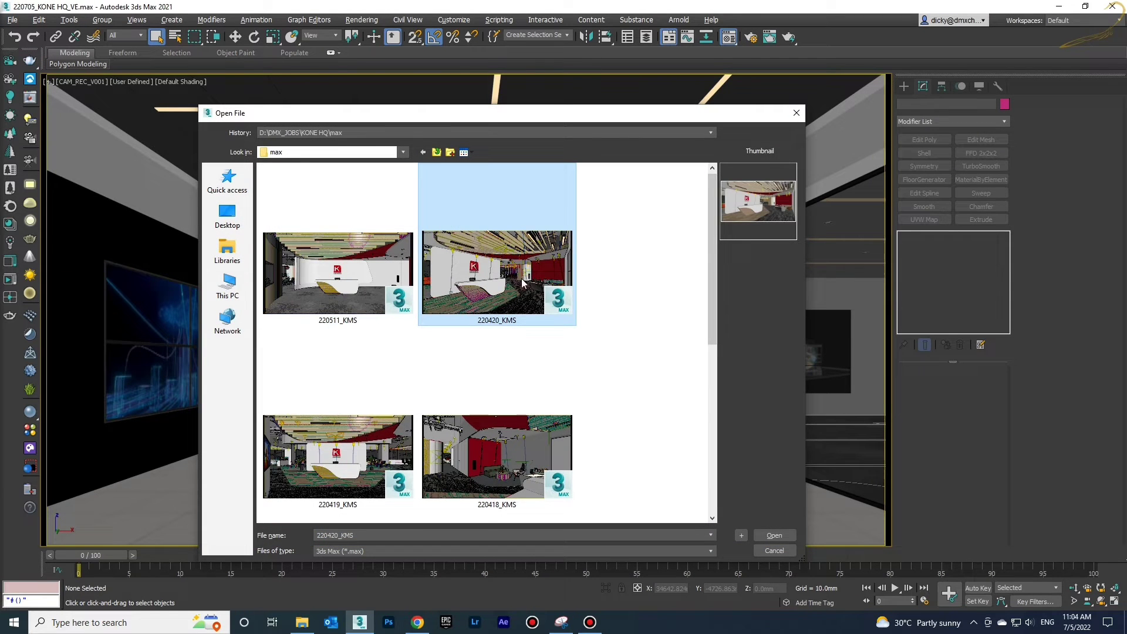
pyautogui.click(376, 392)
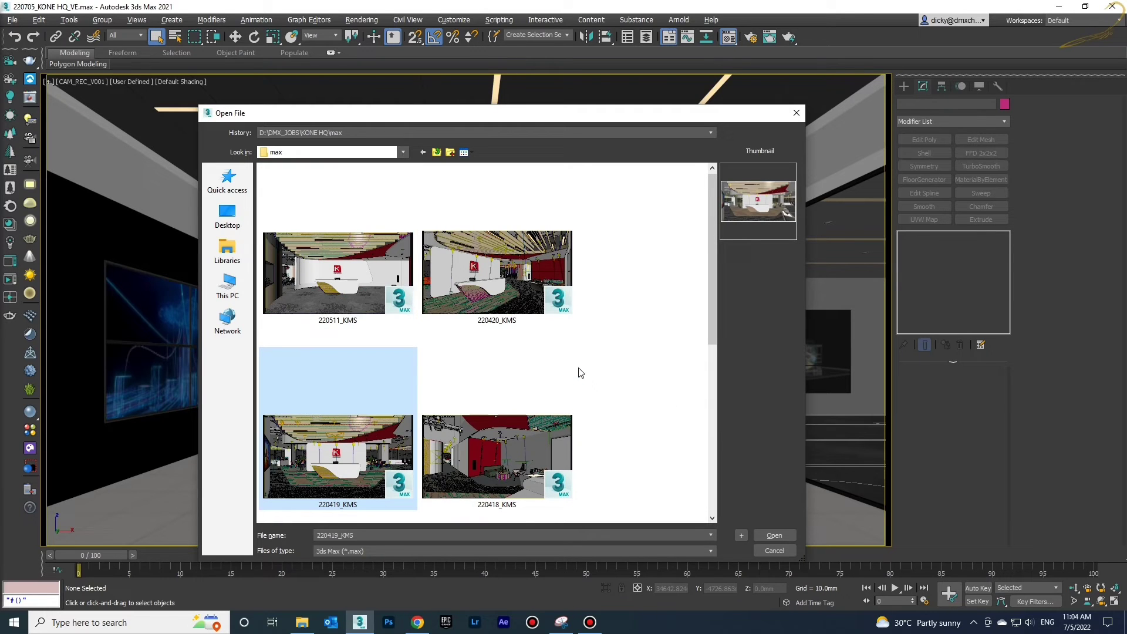
pyautogui.doubleClick(352, 446)
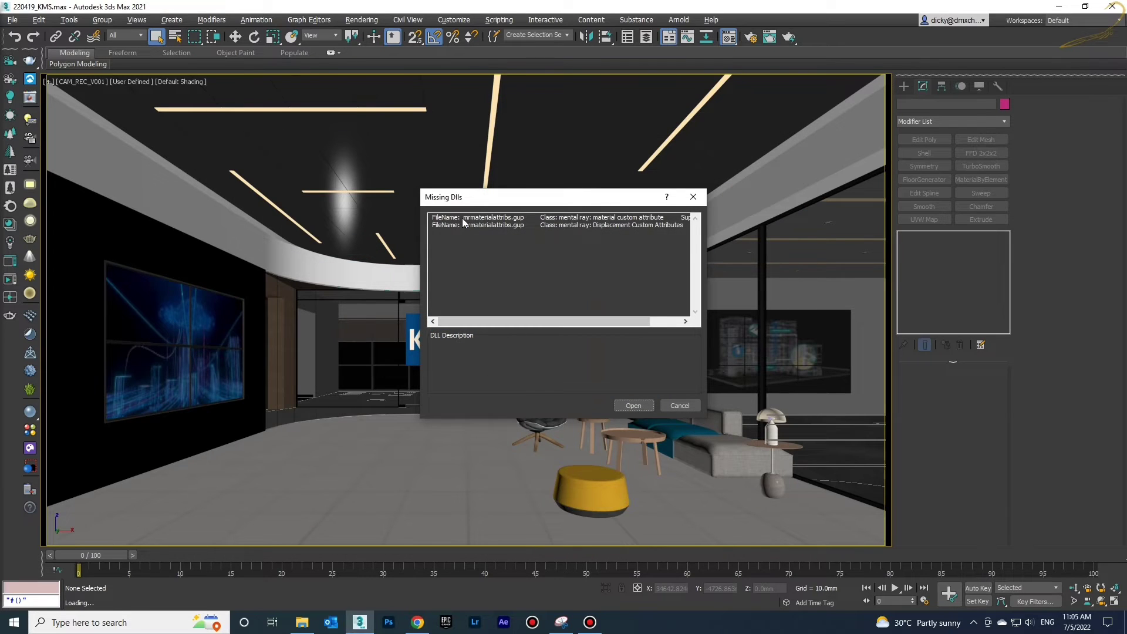
pyautogui.click(632, 408)
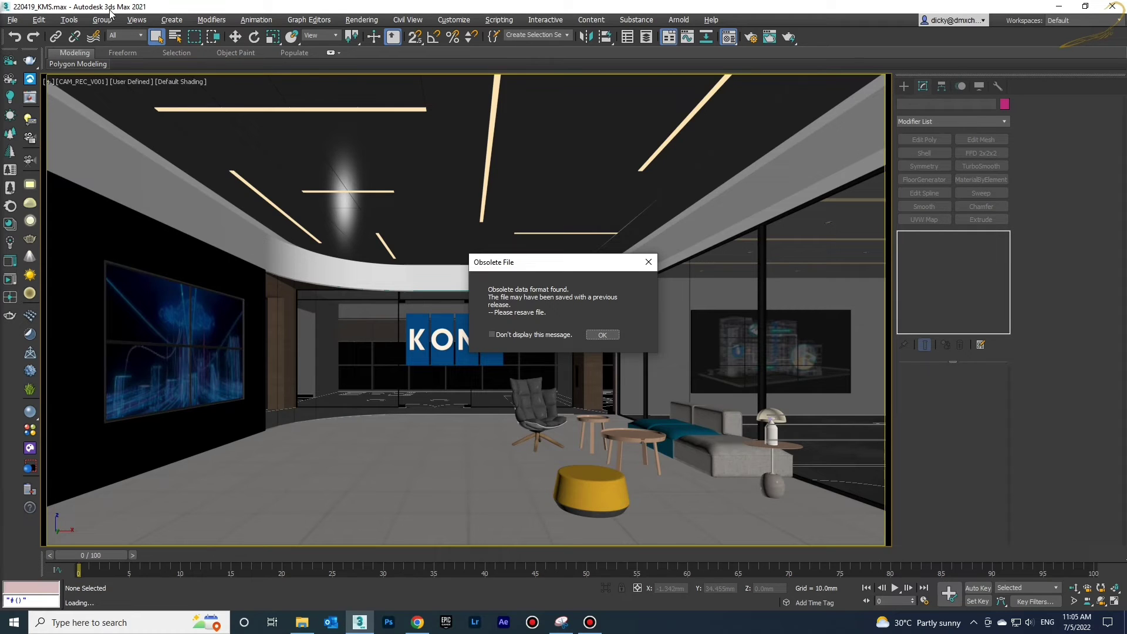
pyautogui.click(603, 339)
pyautogui.click(594, 334)
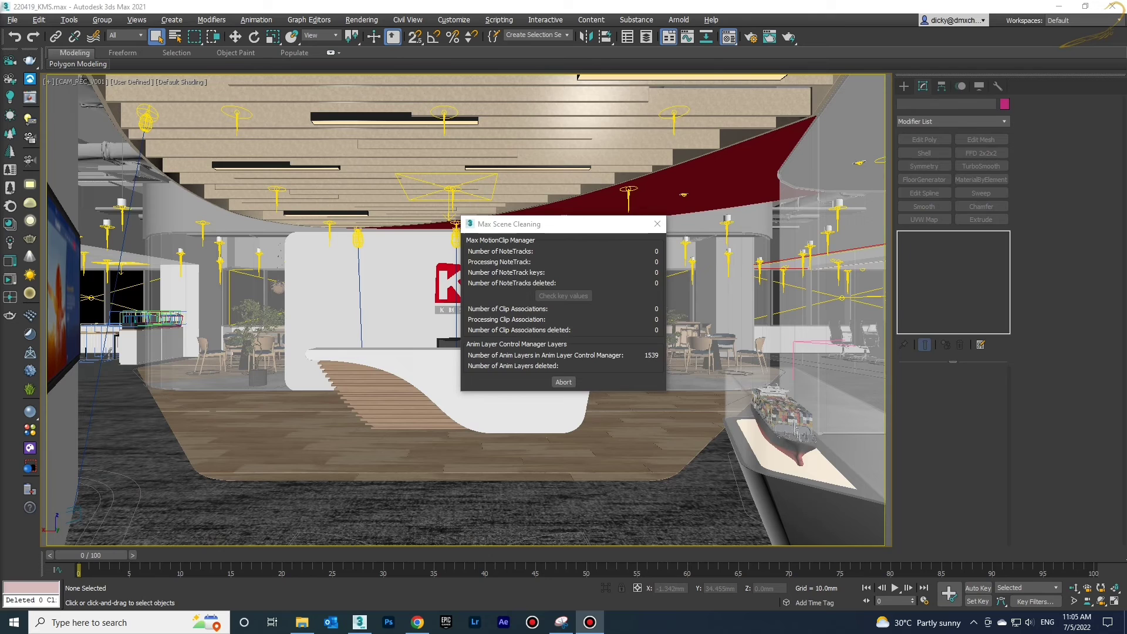
pyautogui.press('Return')
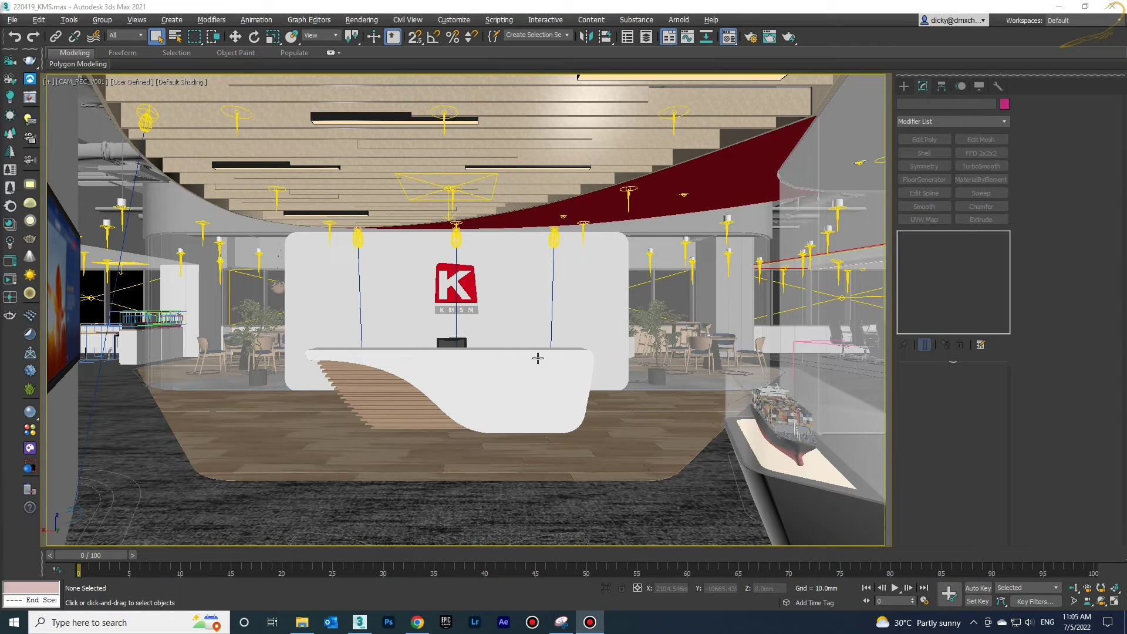
# - Hide the light objects in the reception camera viewport
pyautogui.rightClick(535, 357)
pyautogui.click(444, 385)
pyautogui.hotkey('shift', 'l')
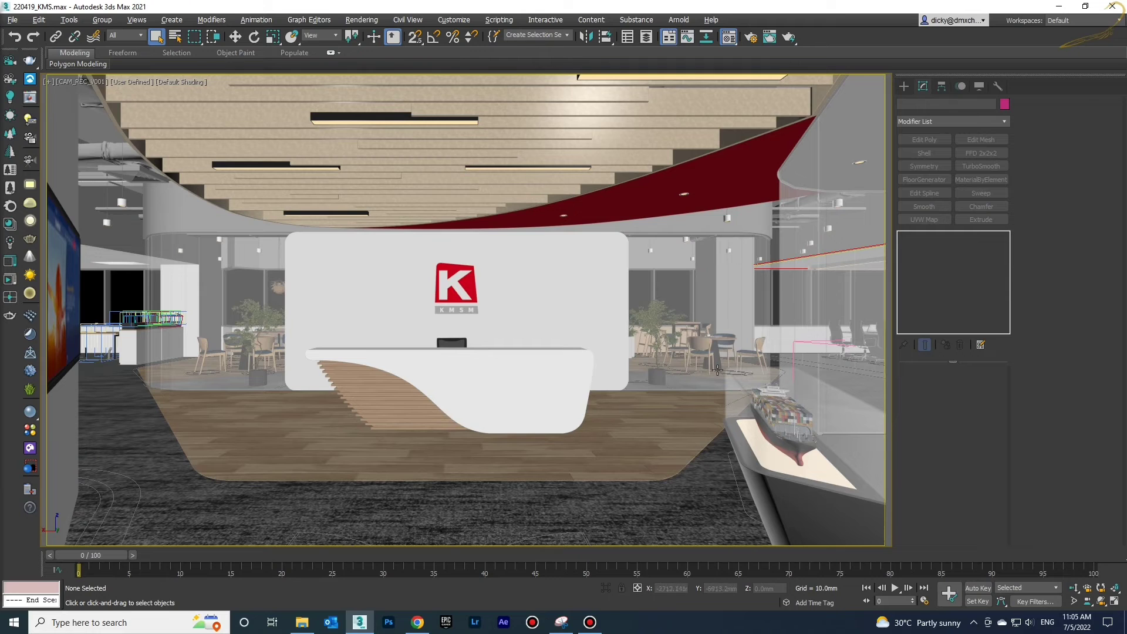
# - Look through the CAM_REC_V002, CAM_PANTRY_V1 and CAM_PANTRY_V1A cameras to examine the KMS scene
pyautogui.press('c')
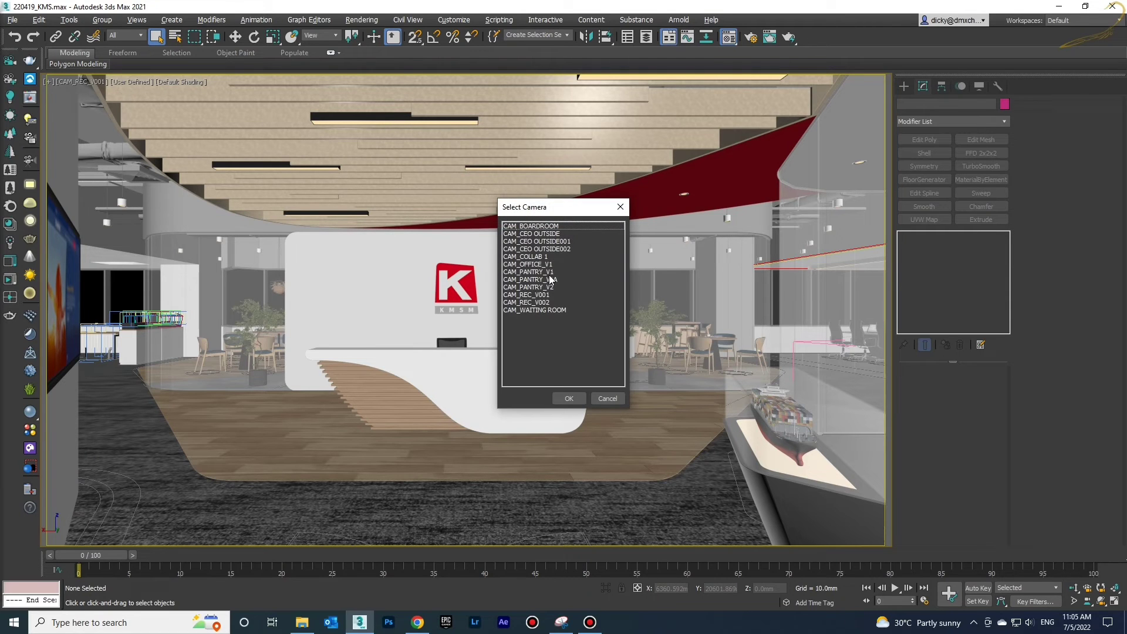
pyautogui.click(547, 265)
pyautogui.click(546, 302)
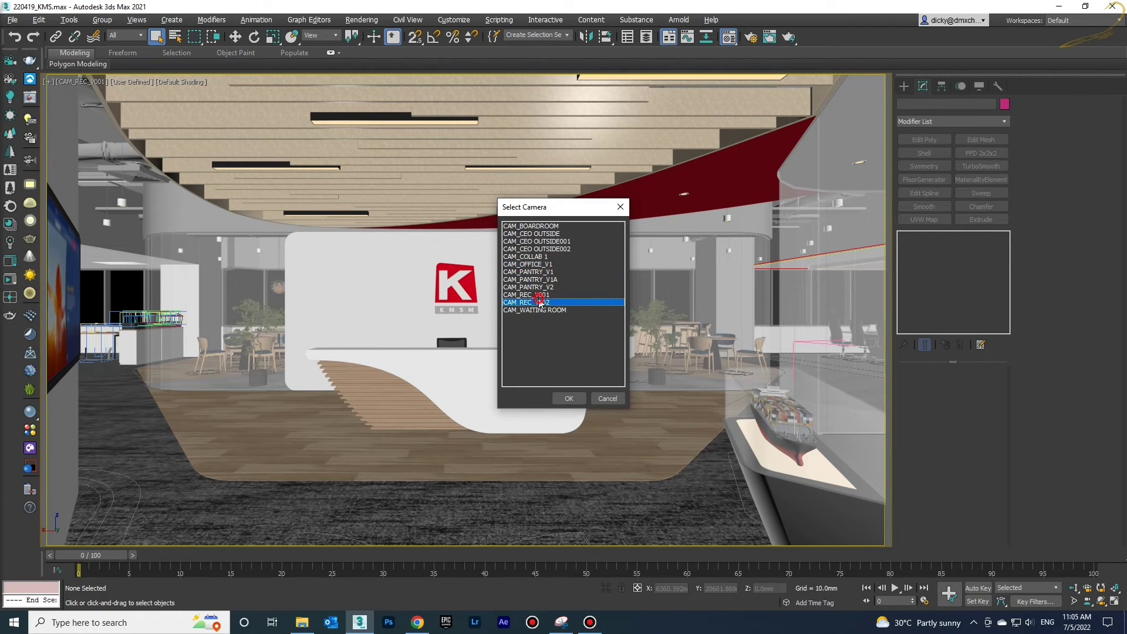
pyautogui.doubleClick(546, 302)
pyautogui.press('c')
pyautogui.click(549, 295)
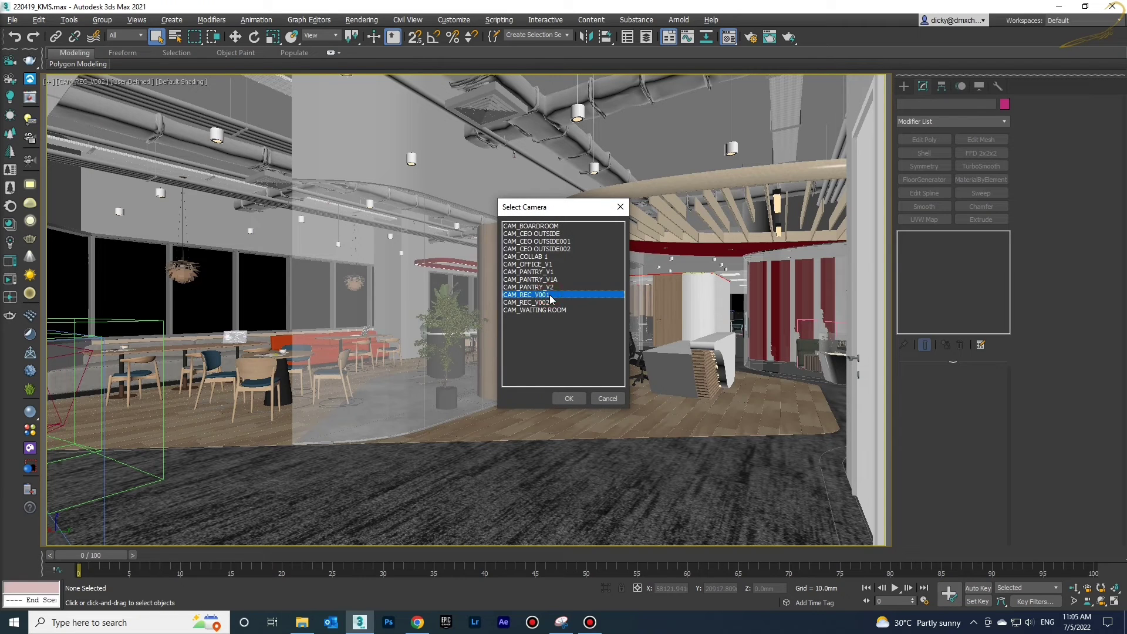
pyautogui.click(541, 279)
pyautogui.click(540, 272)
pyautogui.doubleClick(540, 271)
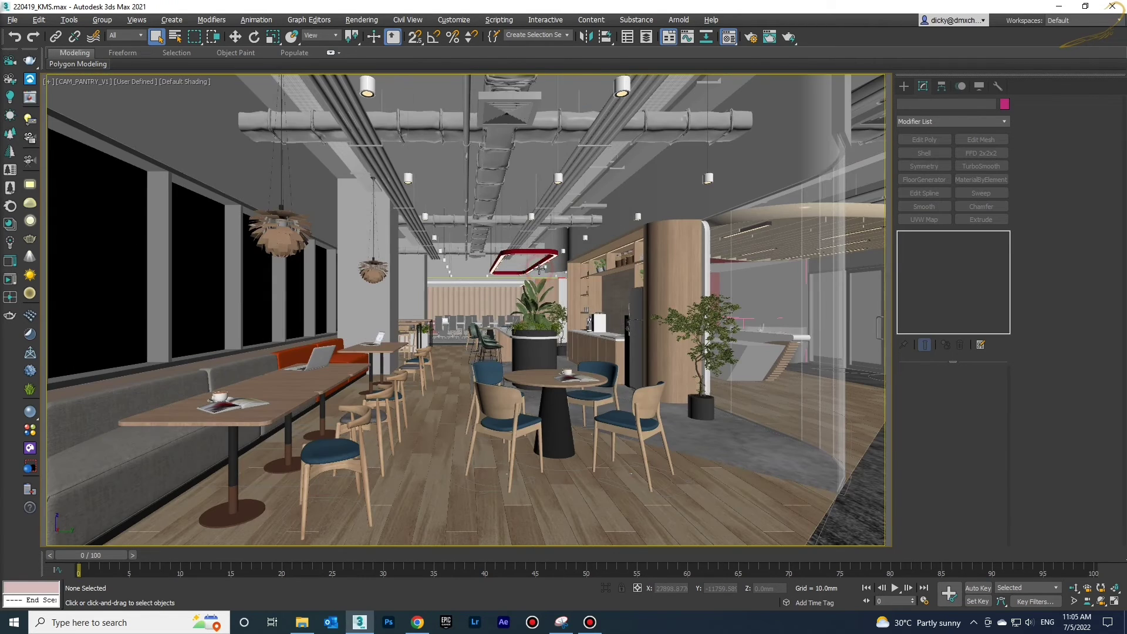
pyautogui.press('c')
pyautogui.doubleClick(518, 280)
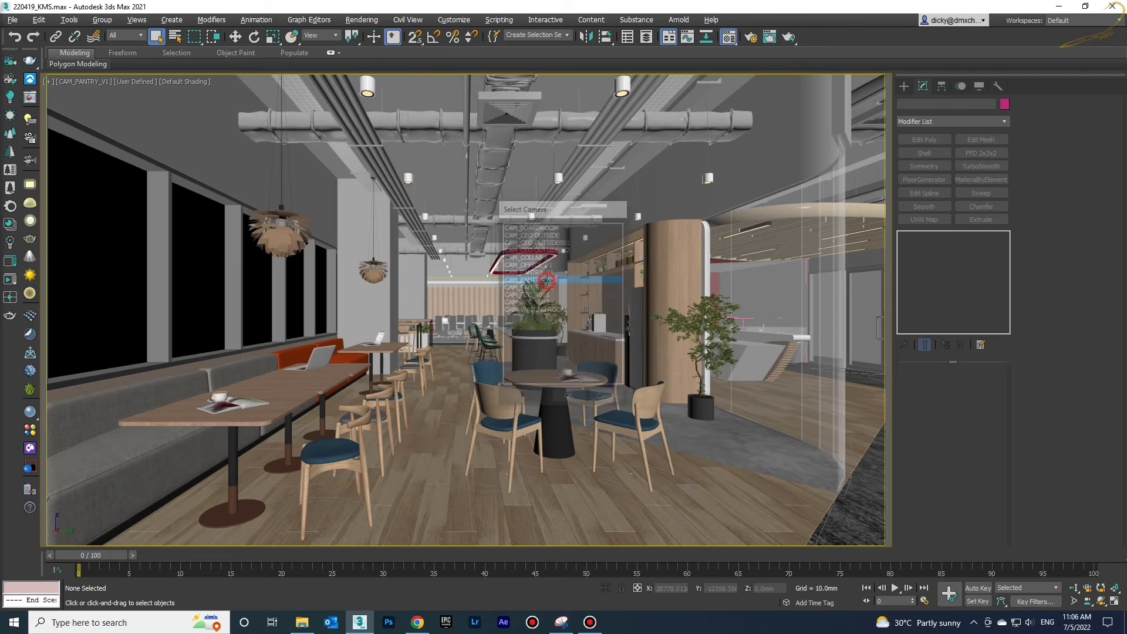
# - Run the removeMissingPlugins01 script on the KMS scene and dismiss its report
pyautogui.click(501, 20)
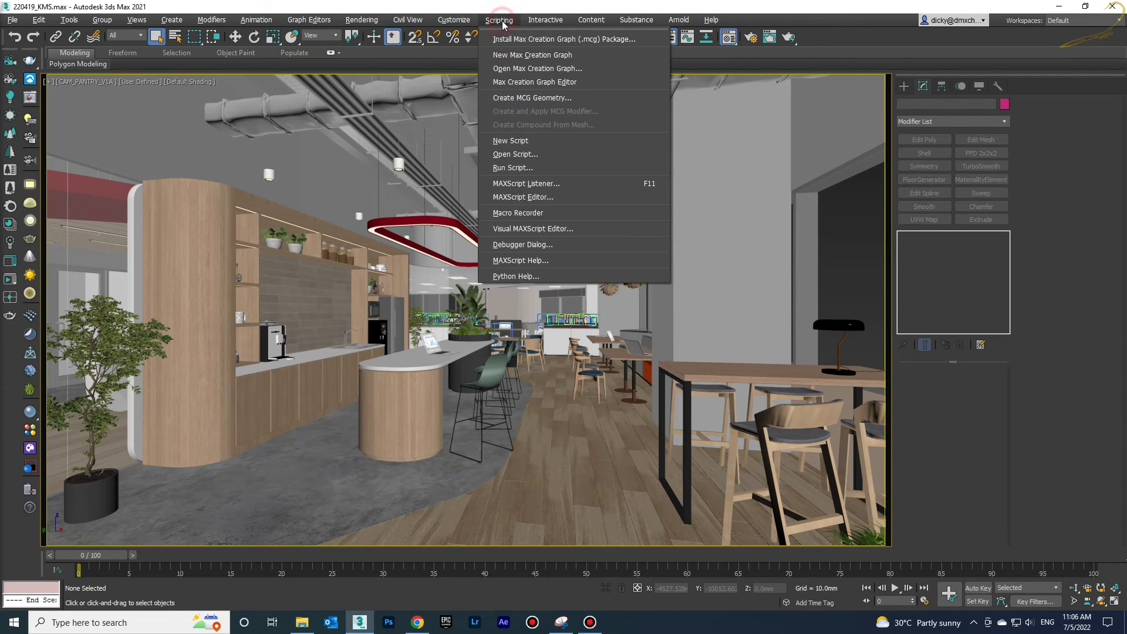
pyautogui.click(503, 22)
pyautogui.click(503, 21)
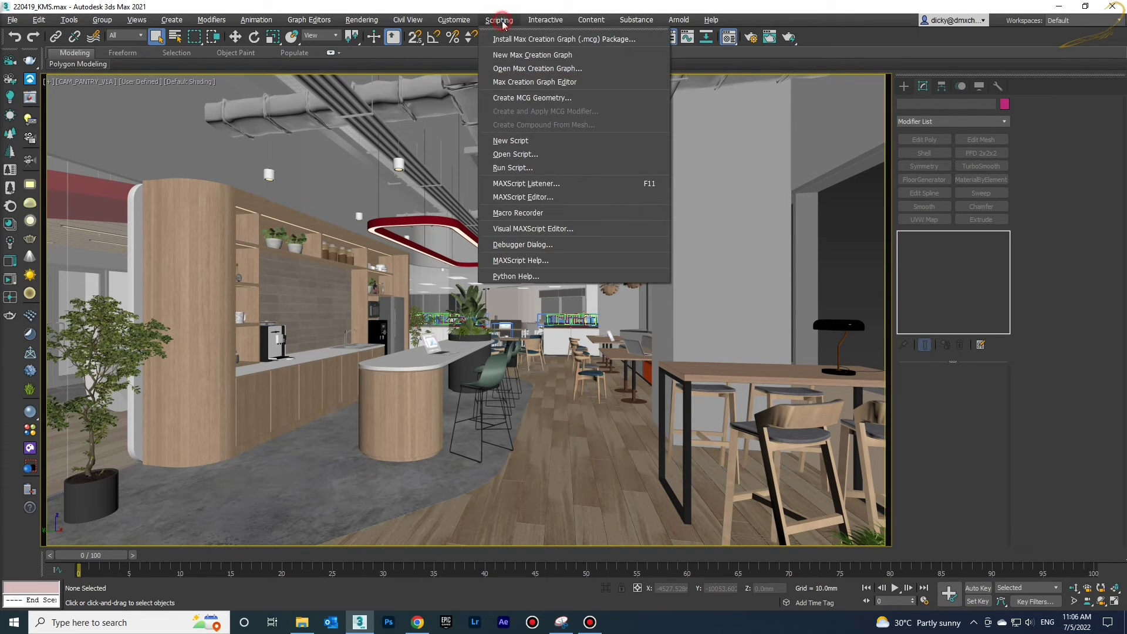
pyautogui.click(500, 169)
pyautogui.doubleClick(282, 219)
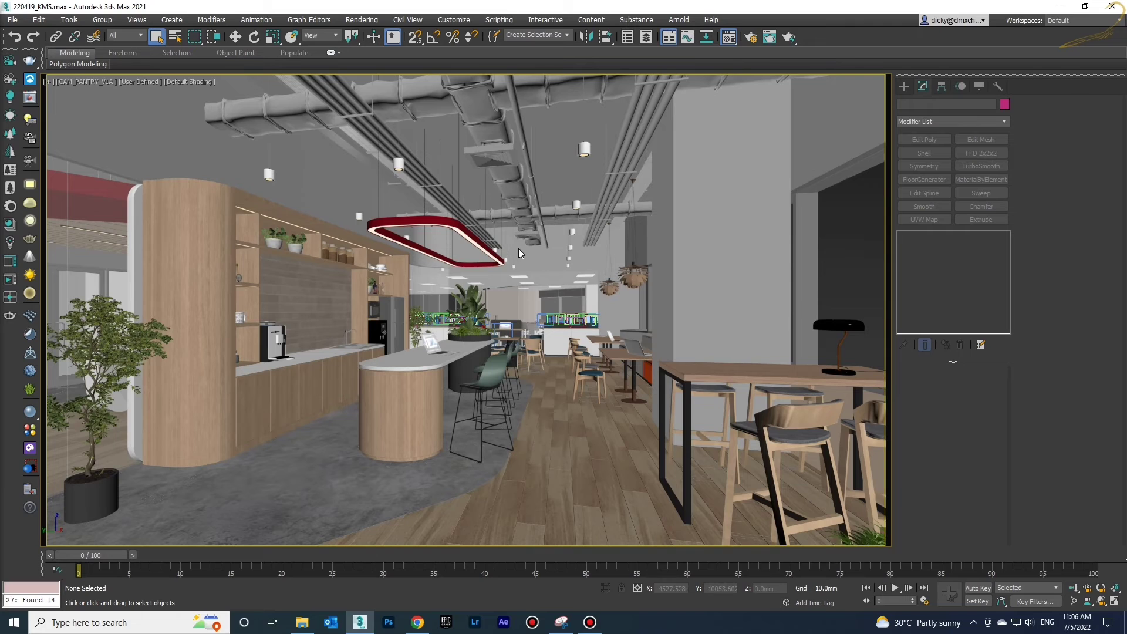
pyautogui.moveTo(656, 203); pyautogui.dragTo(567, 93)
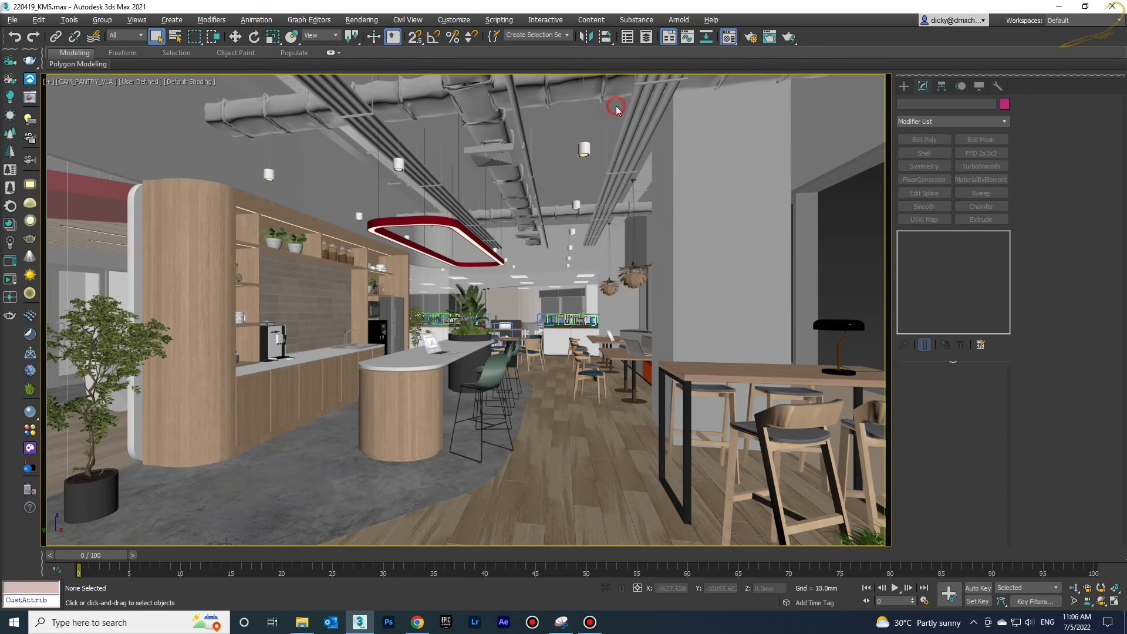
pyautogui.click(632, 86)
# - Run the SceneCleaner_Startup script on the KMS scene and check the Cleaner overview for remaining scene issues
pyautogui.click(460, 22)
pyautogui.click(453, 19)
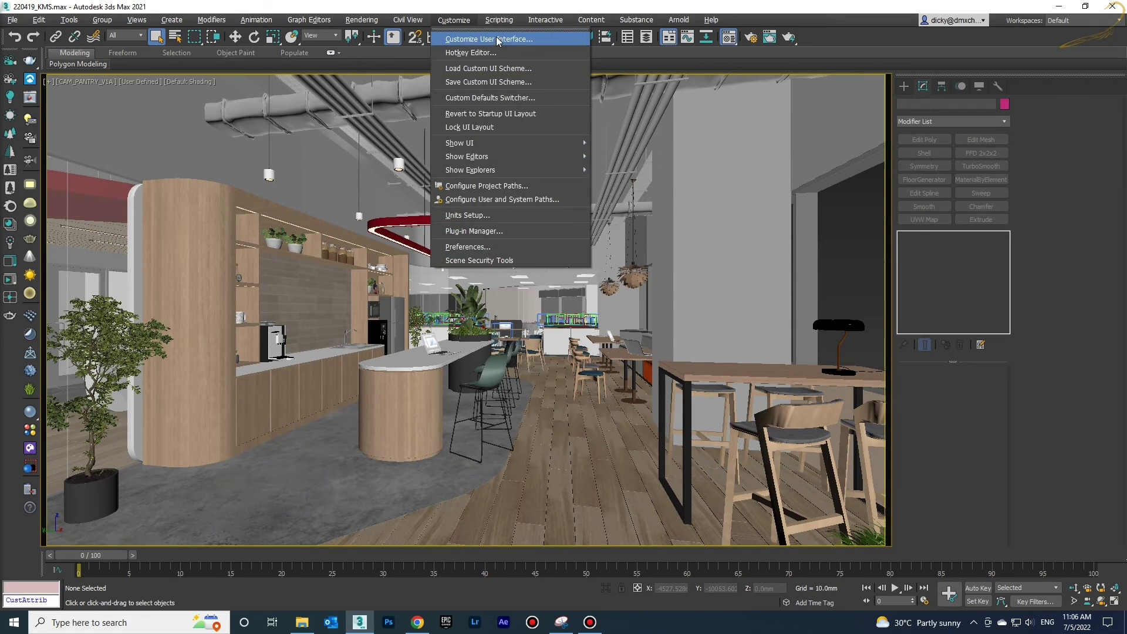
pyautogui.moveTo(499, 19)
pyautogui.click(512, 168)
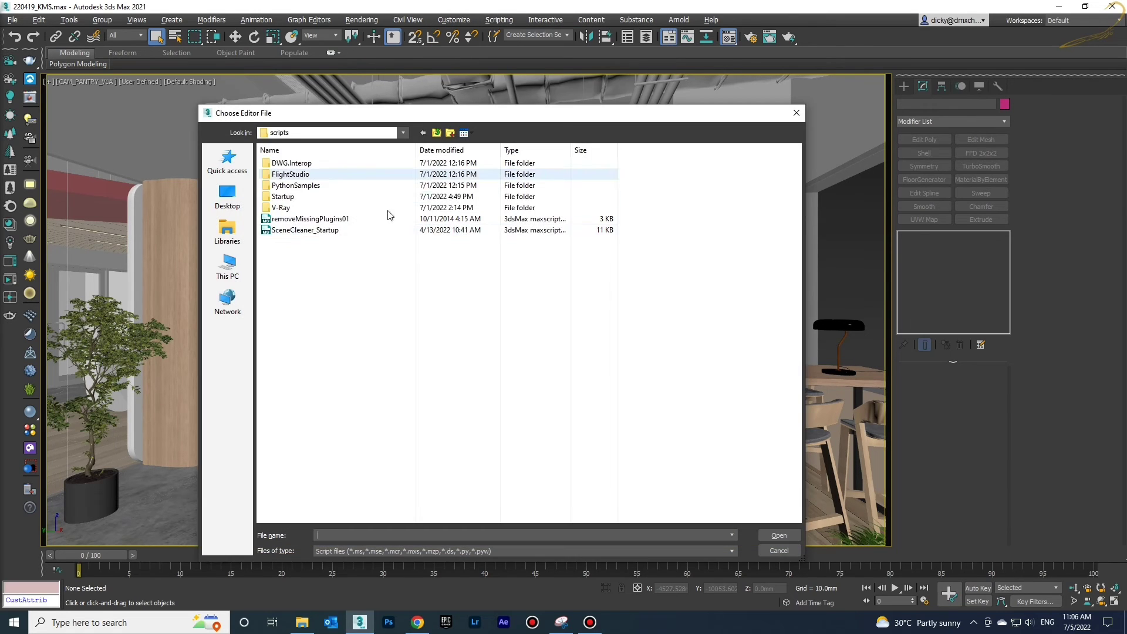
pyautogui.doubleClick(308, 230)
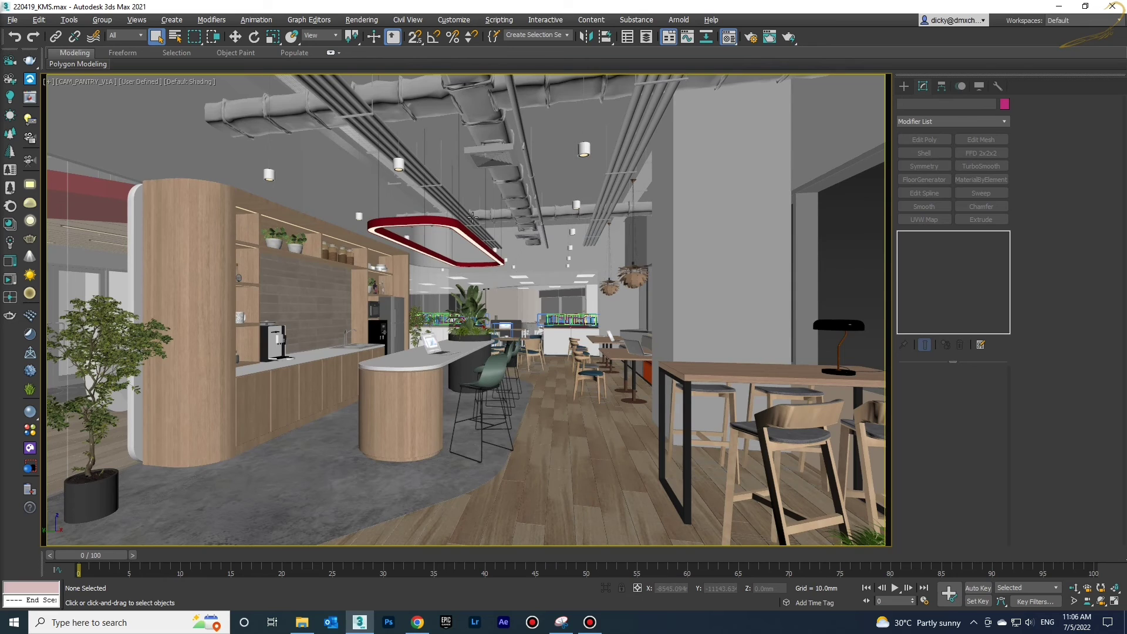
pyautogui.rightClick(500, 178)
pyautogui.click(518, 247)
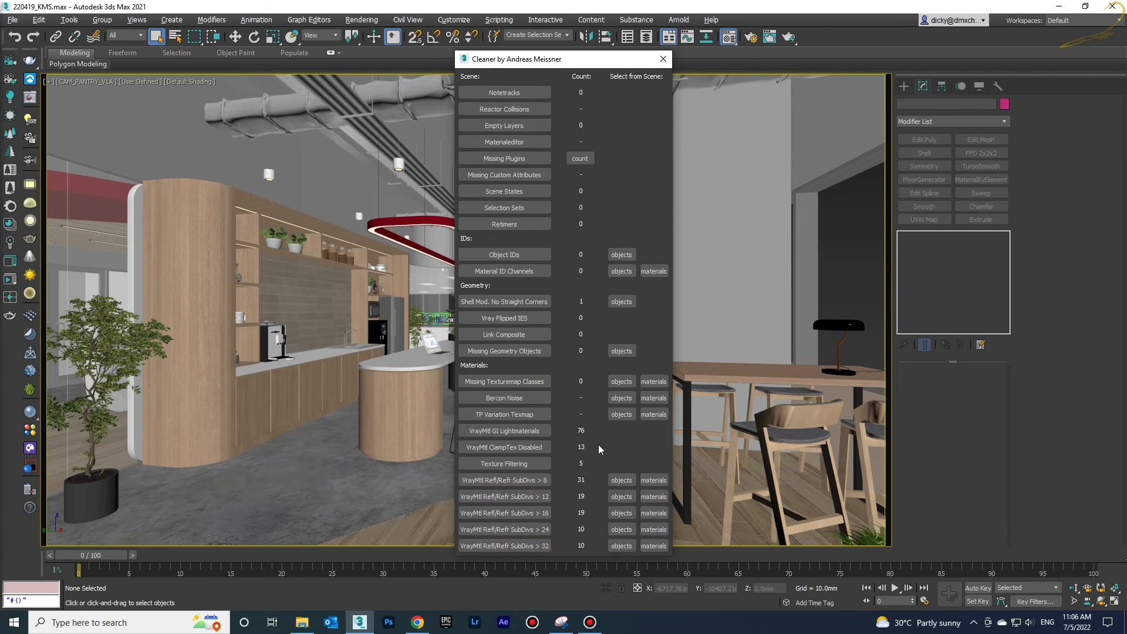
pyautogui.click(662, 58)
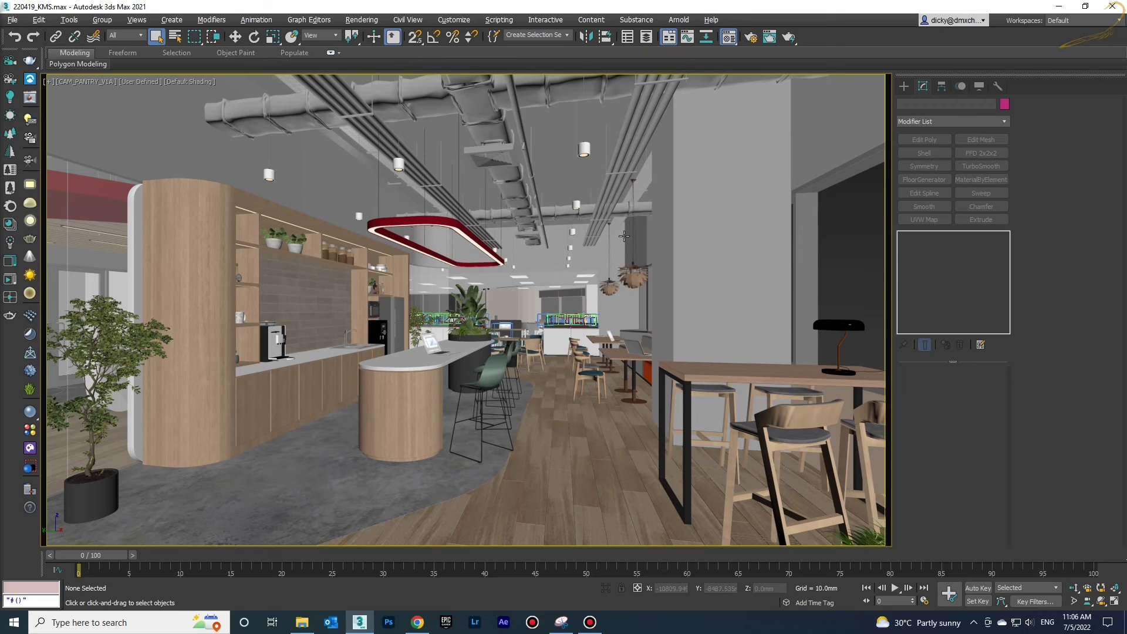
# - Inspect the cleaned scene through the CAM_PANTRY_V1A, CAM_PANTRY_V2, CAM_COLLAB 1, CAM_CEO OUTSIDE001 and CAM_CEO OUTSIDE002 cameras
pyautogui.press('c')
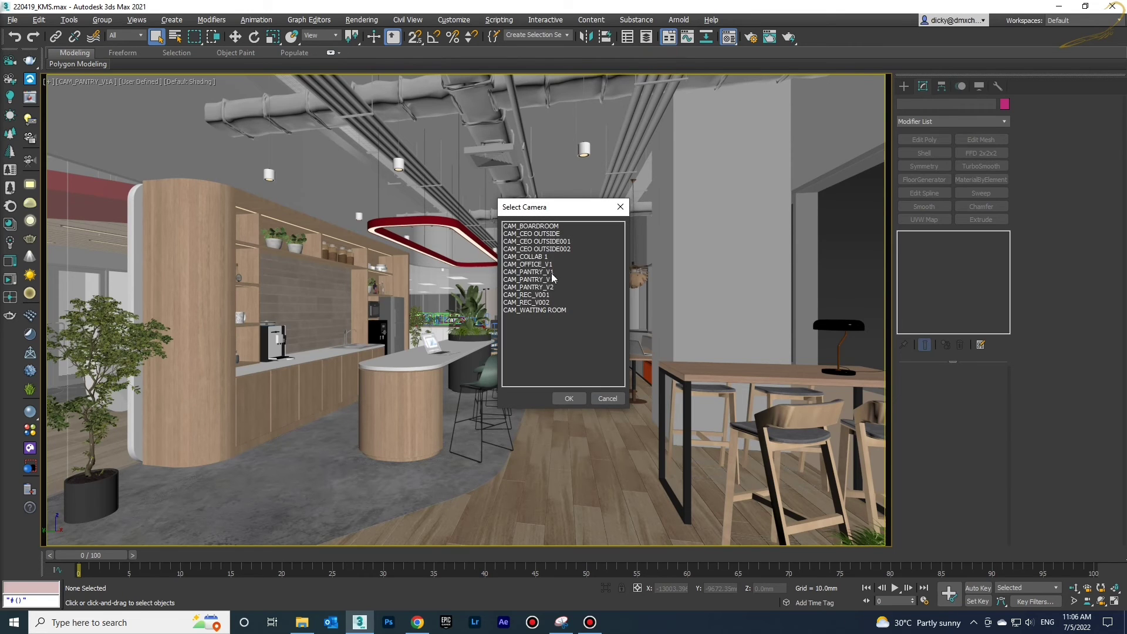
pyautogui.click(552, 272)
pyautogui.doubleClick(550, 280)
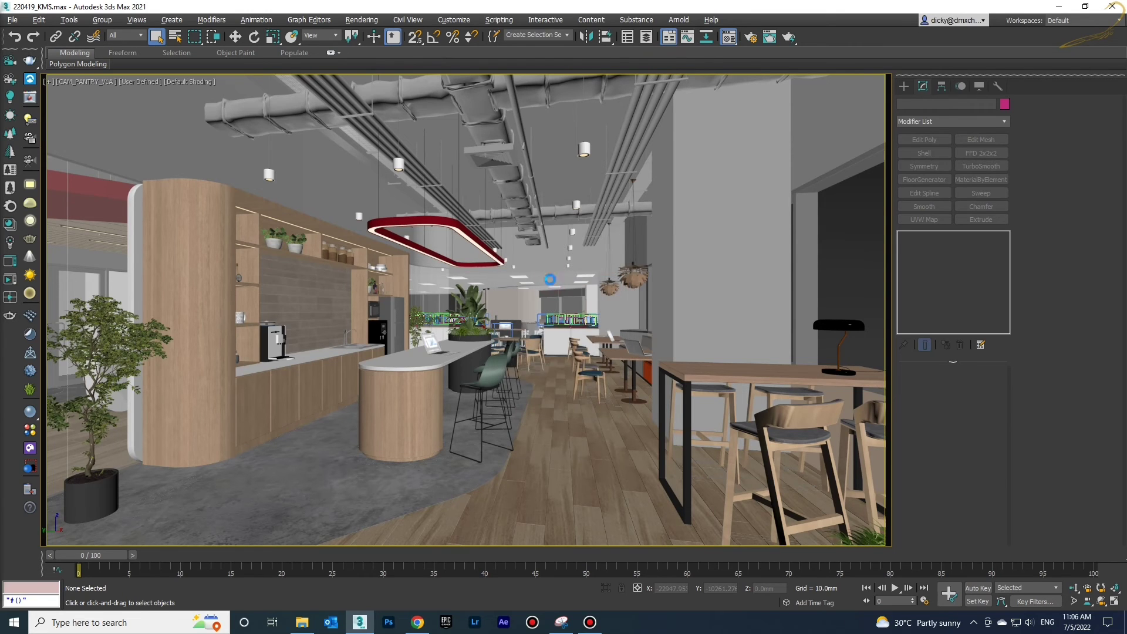
pyautogui.press('c')
pyautogui.doubleClick(550, 287)
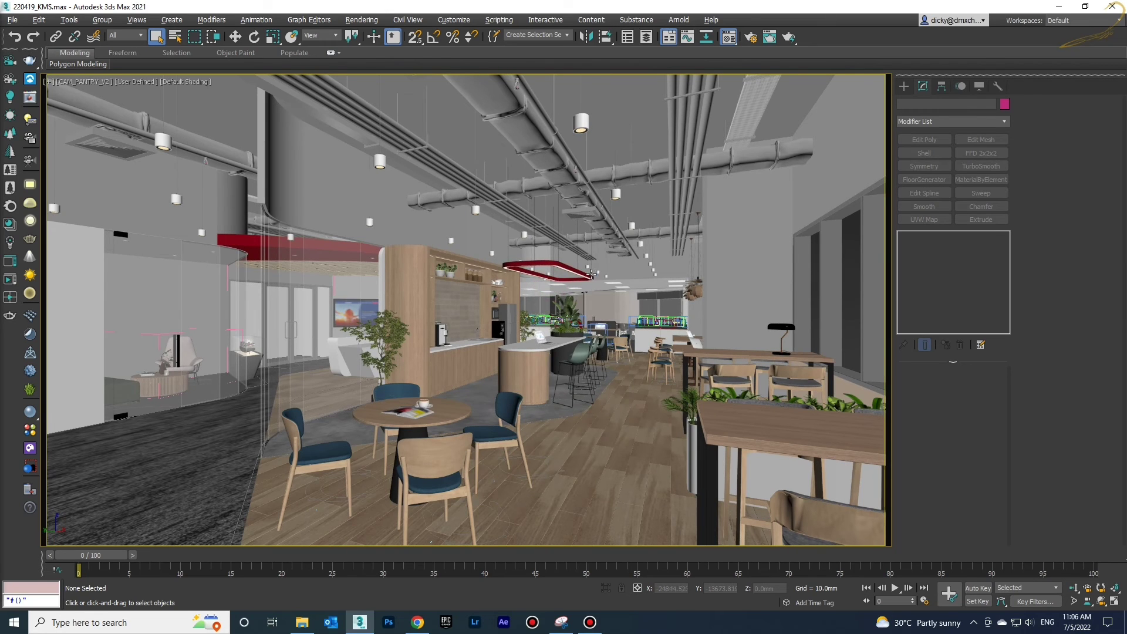
pyautogui.press('c')
pyautogui.doubleClick(568, 255)
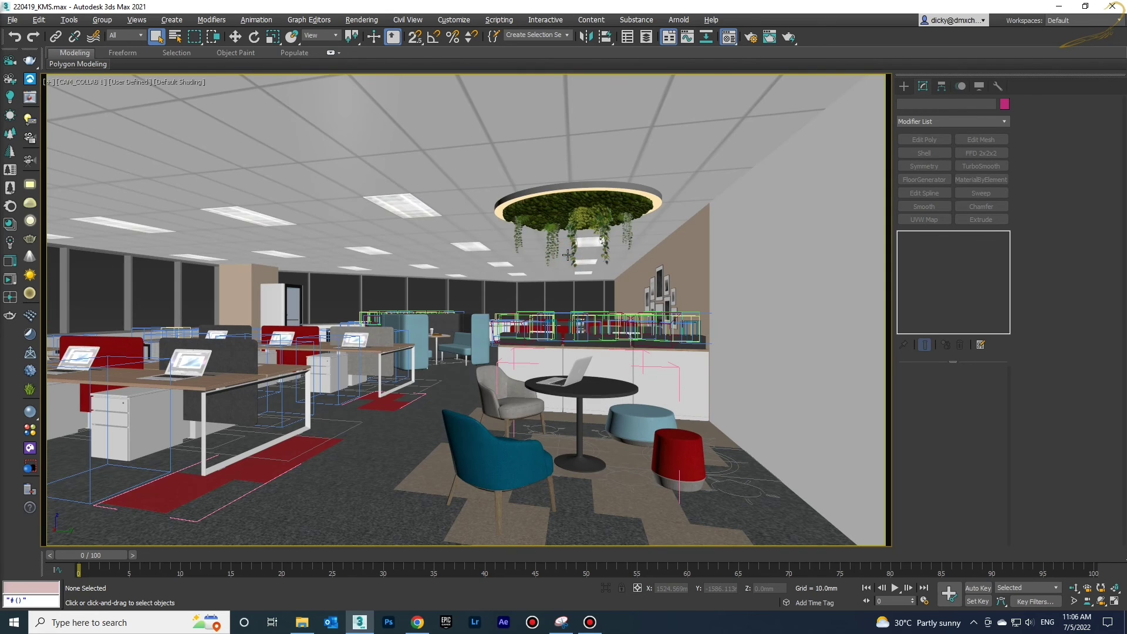
pyautogui.press('c')
pyautogui.doubleClick(572, 243)
pyautogui.press('c')
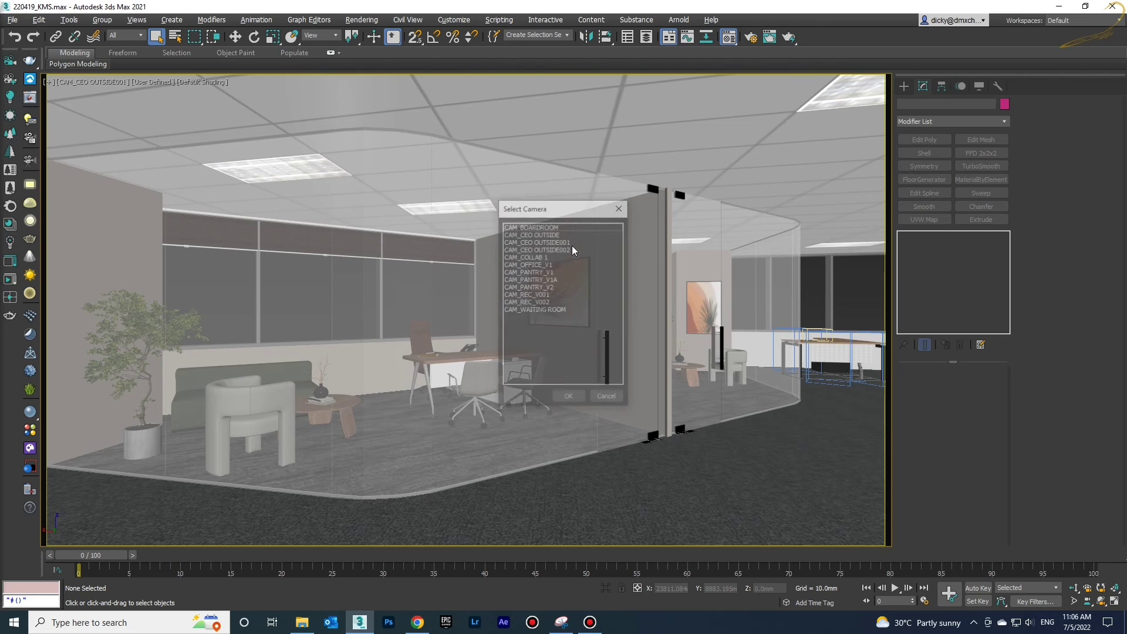
pyautogui.doubleClick(574, 250)
# - Inspect the CAM_BOARDROOM, CAM_PANTRY_V1 and CAM_REC_V002 views, and return to CAM_REC_V001 with the Move tool active
pyautogui.press('c')
pyautogui.doubleClick(568, 228)
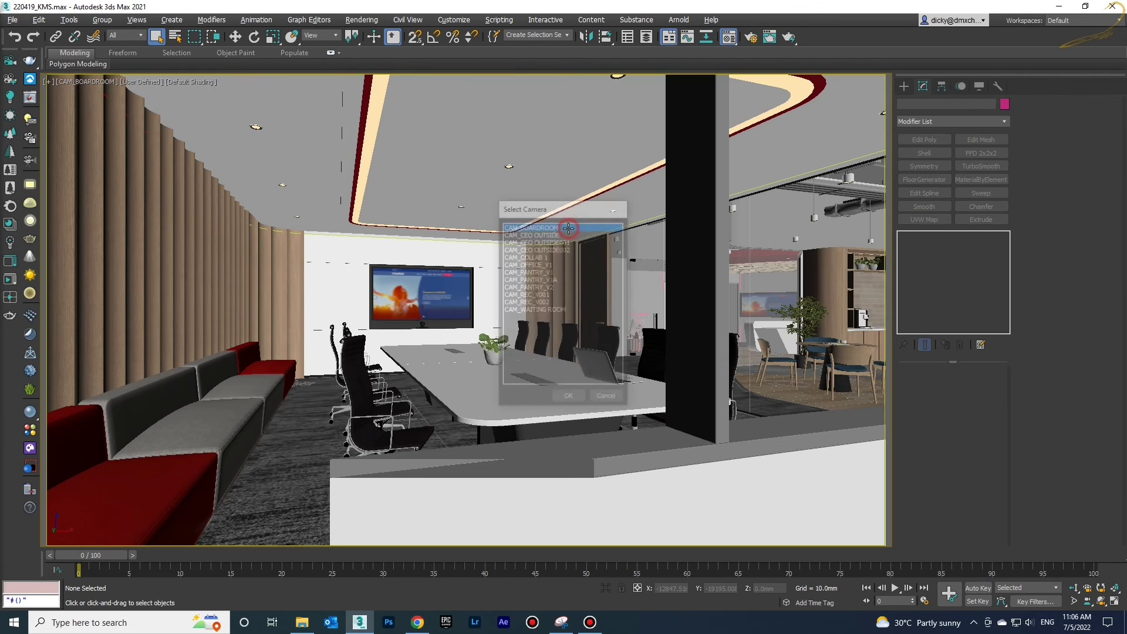
pyautogui.press('c')
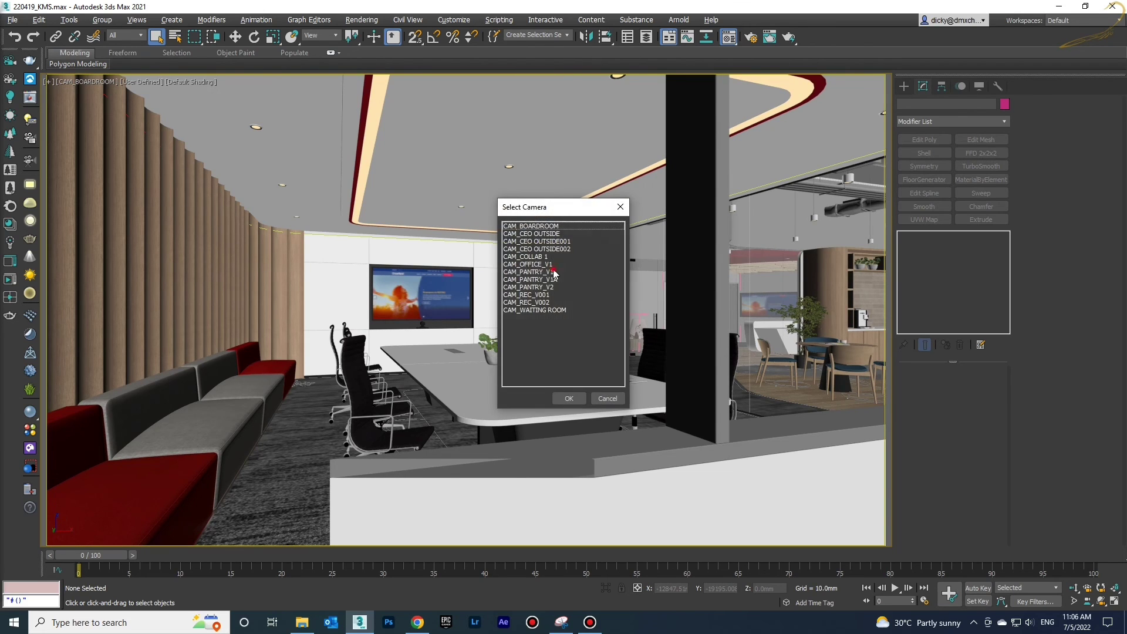
pyautogui.doubleClick(551, 273)
pyautogui.press('c')
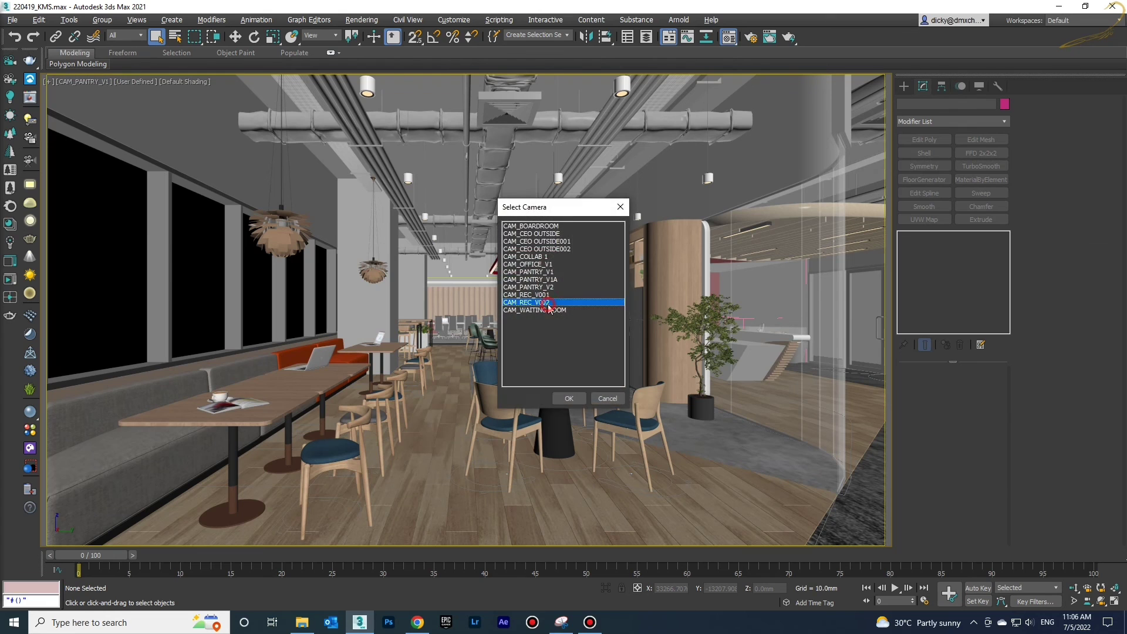
pyautogui.doubleClick(546, 301)
pyautogui.press('c')
pyautogui.doubleClick(545, 294)
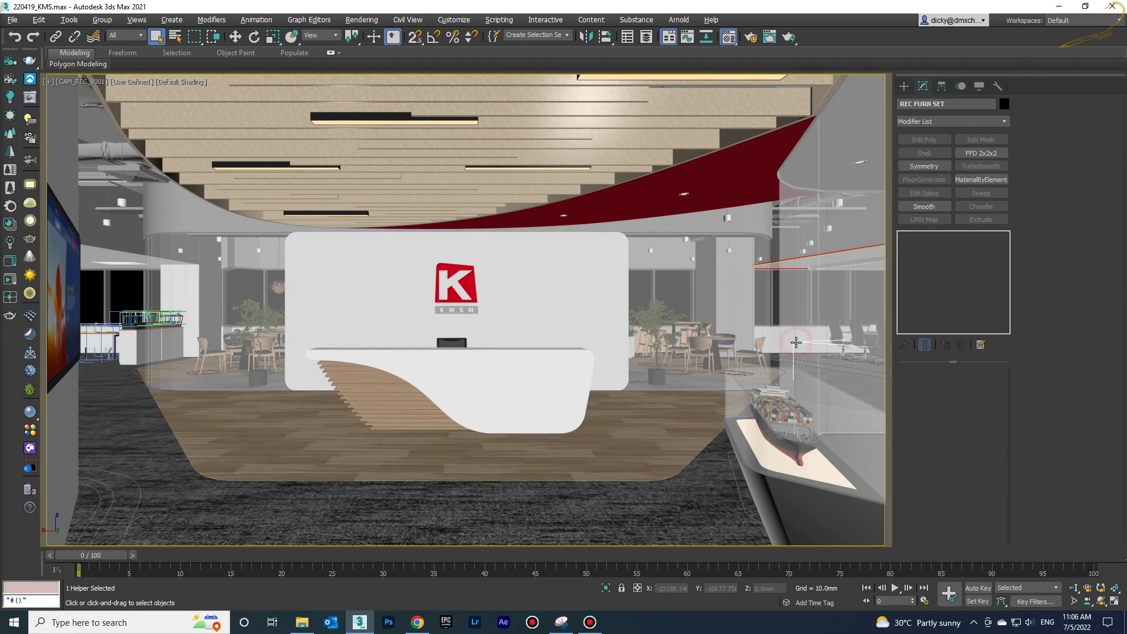
pyautogui.press('w')
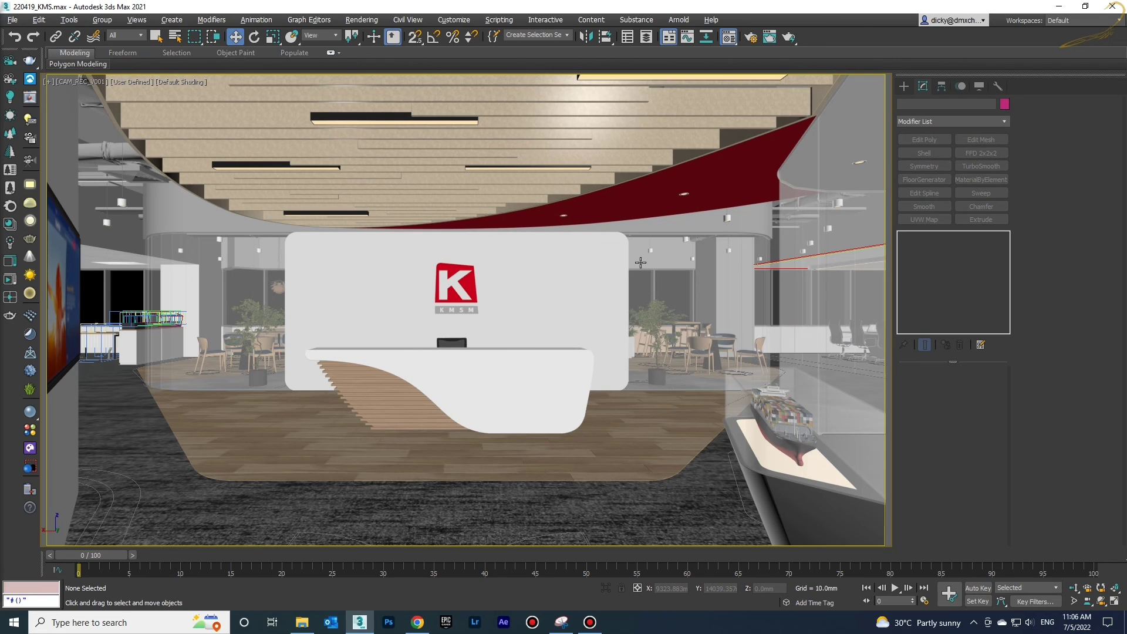